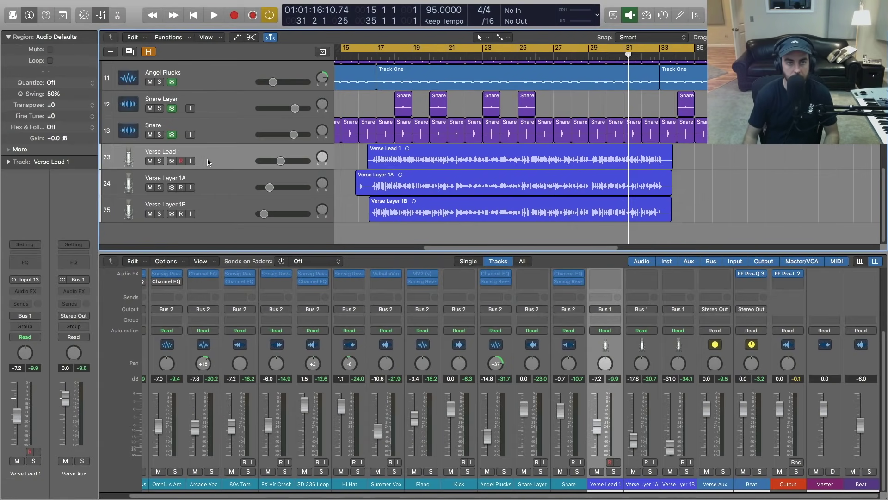
Step: Select the Verse Lead 1, Verse Layer 1A and Verse Layer 1B tracks in turn
{"action": "left_click", "coordinate": [234, 153]}
{"action": "left_click", "coordinate": [225, 185]}
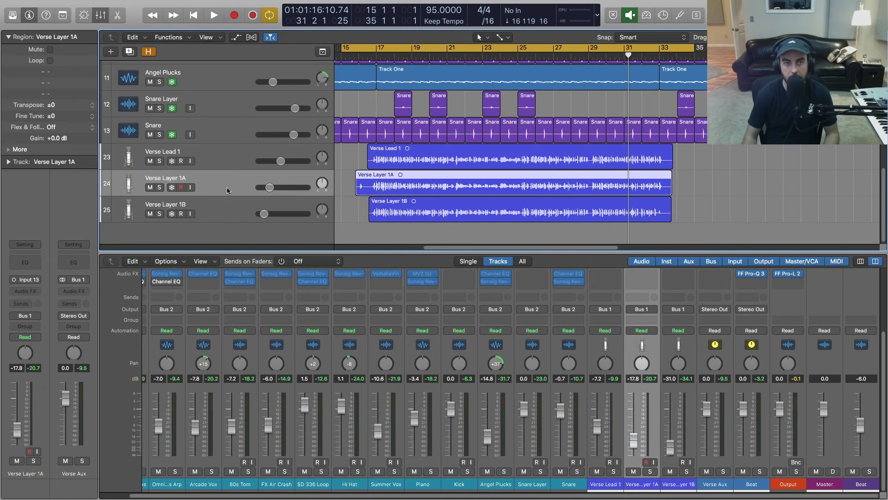
{"action": "left_click", "coordinate": [227, 207]}
{"action": "left_click", "coordinate": [231, 160]}
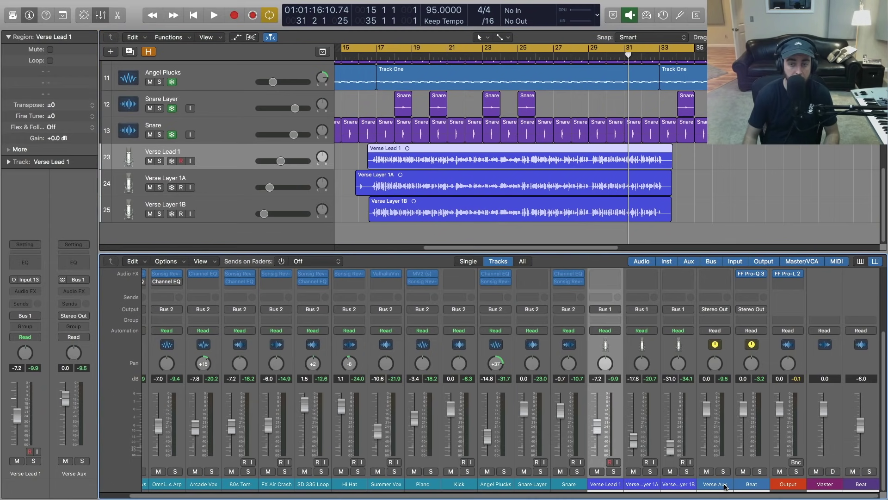
Step: Select the Verse Aux channel and play from the cycle start at bar 15
{"action": "left_click", "coordinate": [708, 353]}
{"action": "left_click", "coordinate": [704, 178]}
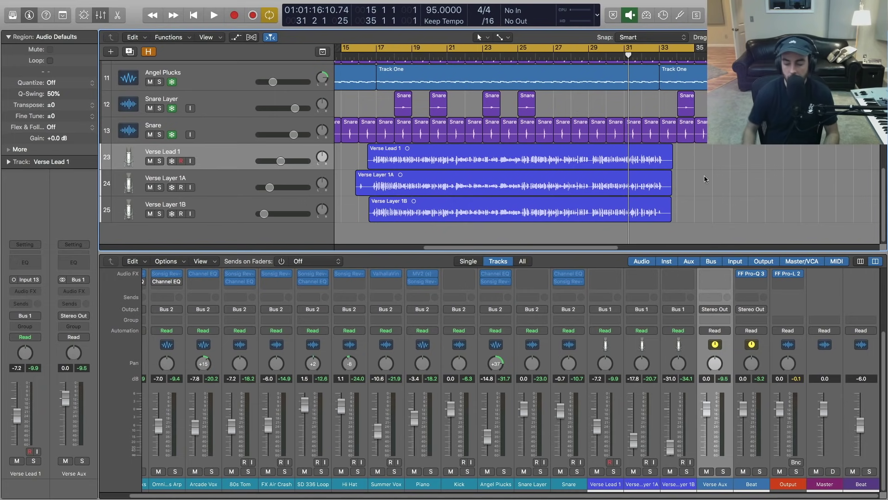
{"action": "key", "text": "space"}
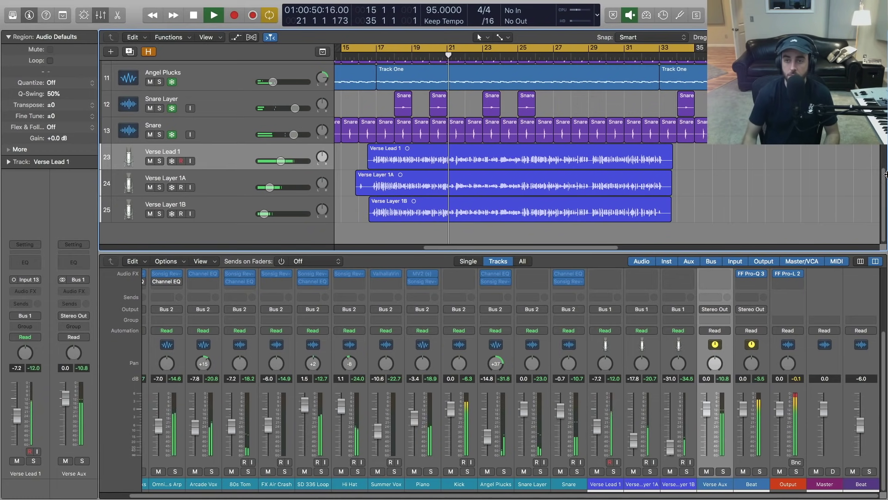
{"action": "left_click", "coordinate": [790, 275]}
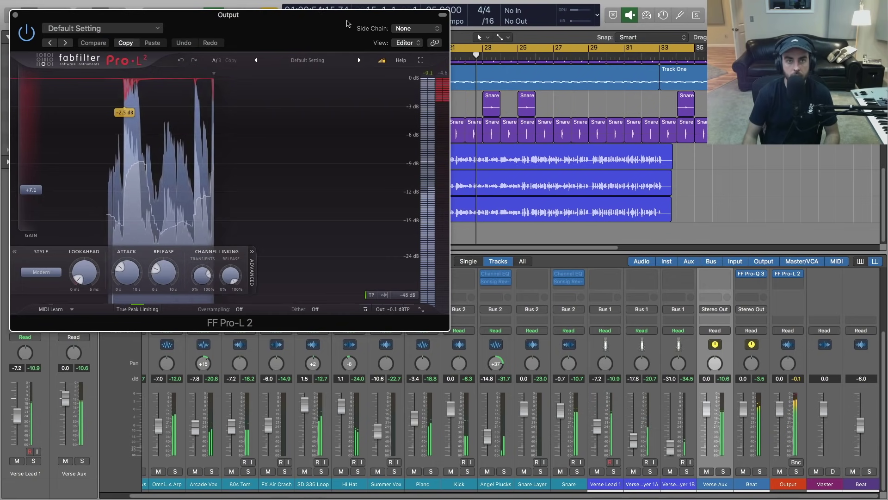
{"action": "left_click_drag", "start_coordinate": [347, 25], "coordinate": [349, 78]}
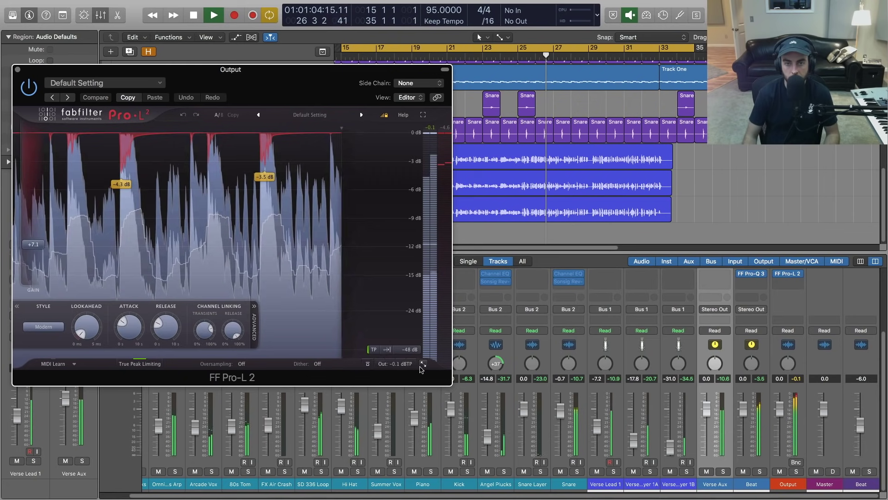
{"action": "left_click", "coordinate": [18, 70]}
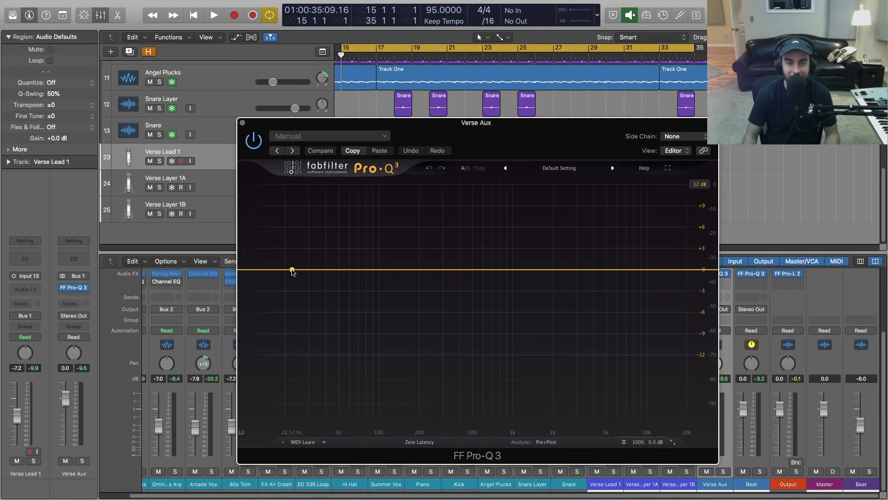
Step: Create a Pro-Q 3 band set to Low Cut with a Brickwall slope, and sweep it to about 109 Hz
{"action": "left_click_drag", "start_coordinate": [291, 268], "coordinate": [305, 305]}
{"action": "left_click", "coordinate": [267, 399]}
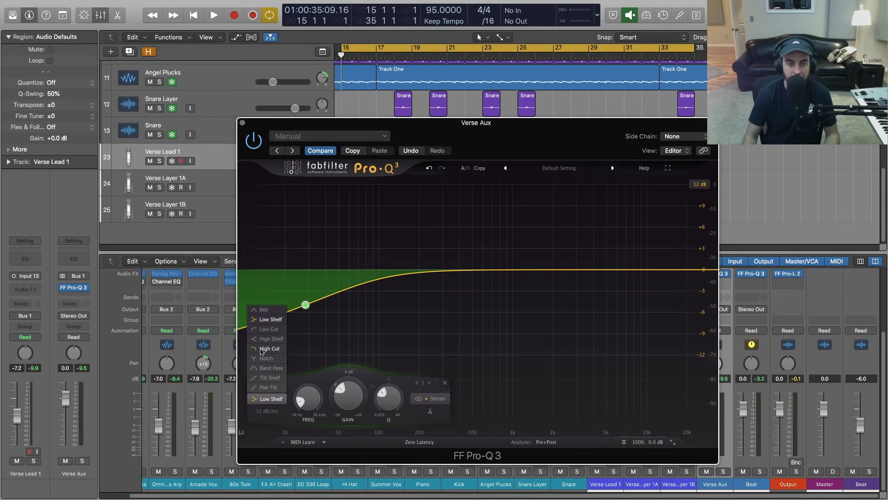
{"action": "left_click", "coordinate": [267, 330]}
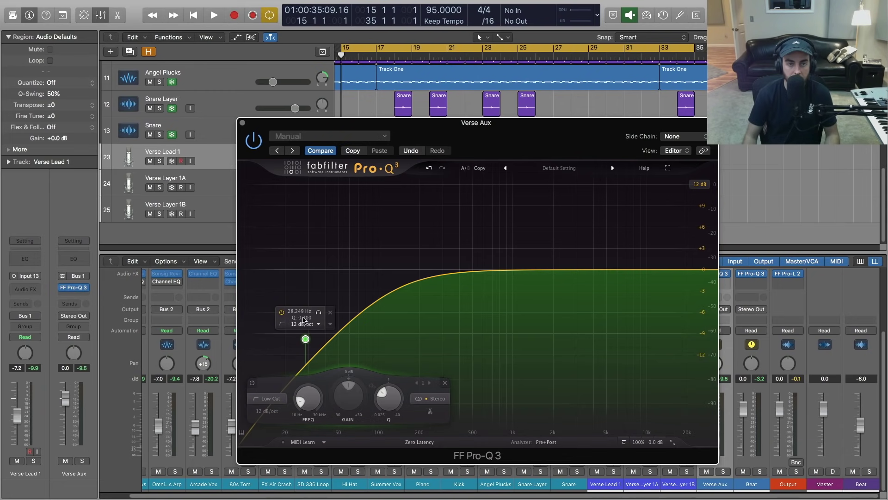
{"action": "left_click", "coordinate": [317, 324]}
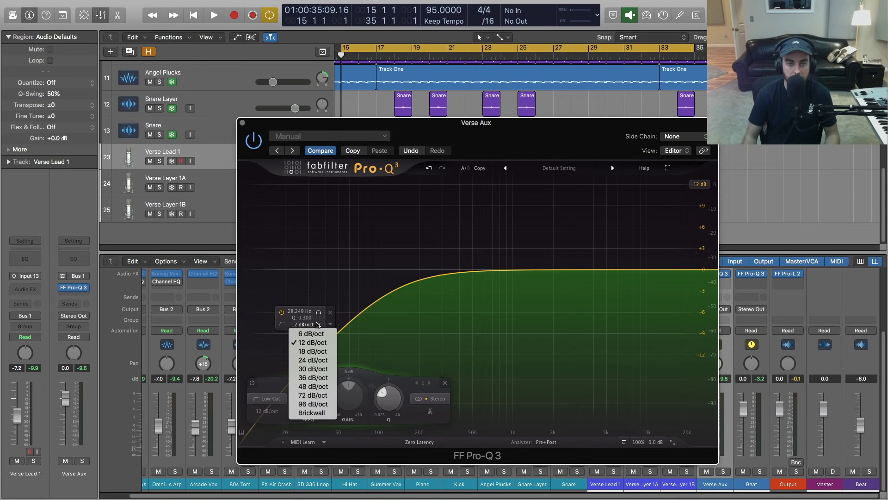
{"action": "left_click", "coordinate": [312, 413]}
{"action": "left_click_drag", "start_coordinate": [305, 270], "coordinate": [352, 272]}
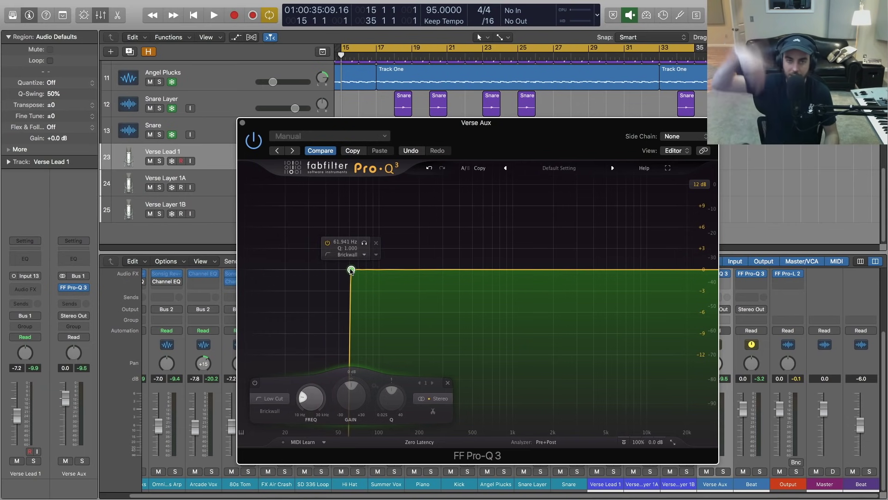
{"action": "left_click_drag", "start_coordinate": [352, 272], "coordinate": [385, 272]}
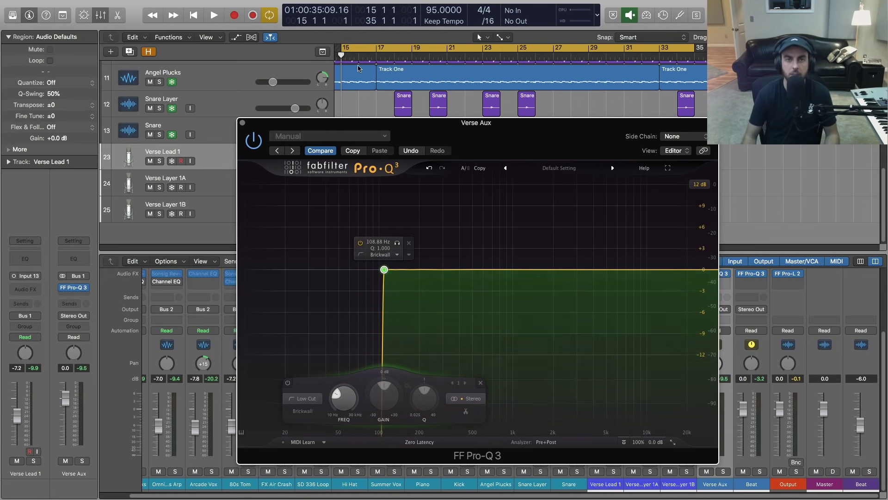
Step: During playback, move the low cut to about 67 Hz and audition the band alone
{"action": "key", "text": "space"}
{"action": "mouse_move", "coordinate": [384, 270]}
{"action": "left_click_drag", "start_coordinate": [384, 269], "coordinate": [437, 244]}
{"action": "left_click", "coordinate": [369, 243]}
Step: Solo Verse Aux and sweep the soloed low cut between about 163 and 181 Hz, ending near 145 Hz
{"action": "left_click", "coordinate": [84, 462]}
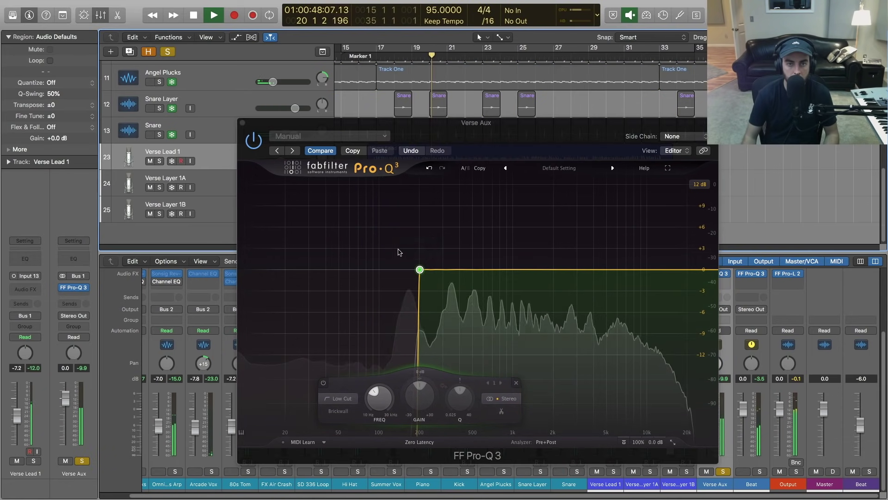
{"action": "mouse_move", "coordinate": [419, 266]}
{"action": "left_click", "coordinate": [434, 243]}
{"action": "left_click_drag", "start_coordinate": [434, 244], "coordinate": [423, 244]}
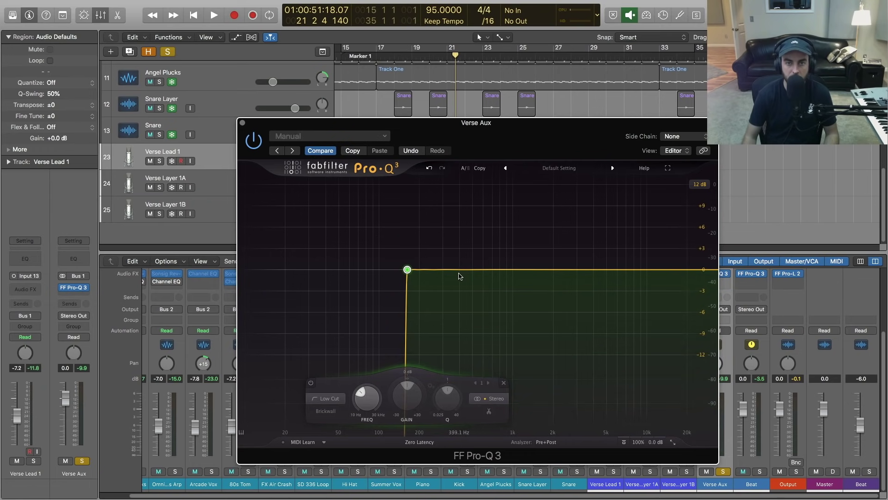
{"action": "mouse_move", "coordinate": [407, 267]}
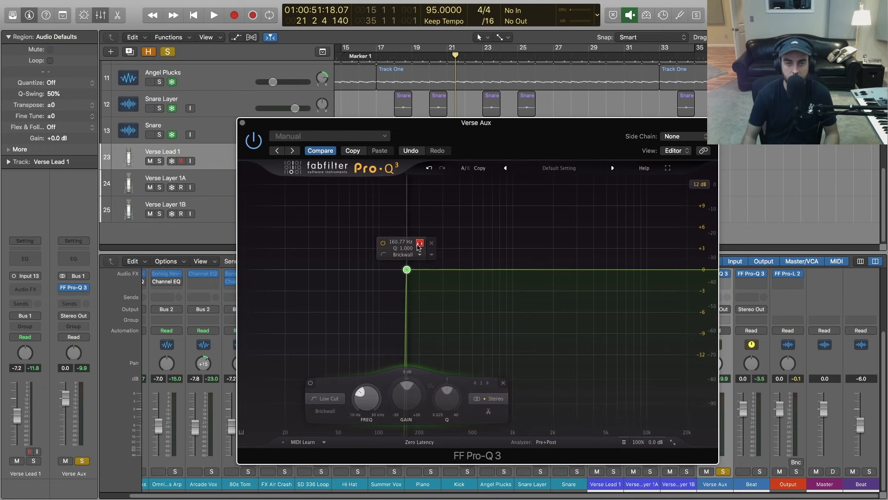
{"action": "left_click_drag", "start_coordinate": [419, 246], "coordinate": [426, 248]}
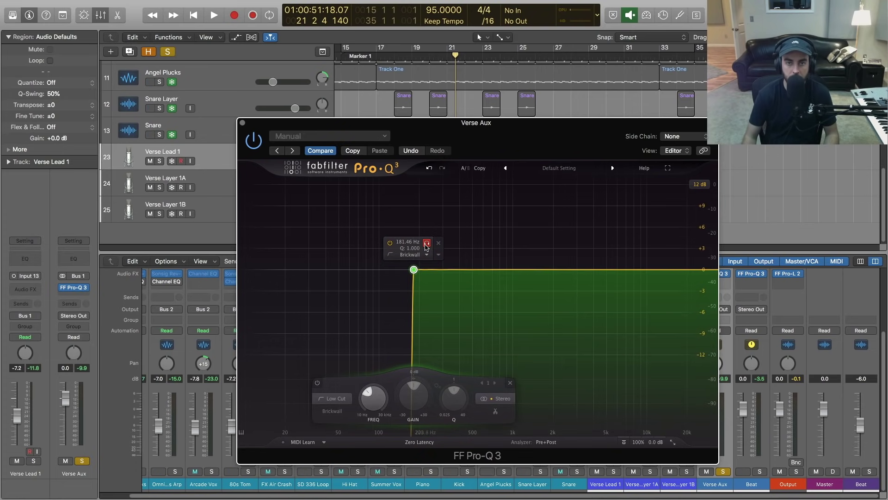
{"action": "key", "text": "space"}
{"action": "left_click_drag", "start_coordinate": [426, 246], "coordinate": [415, 247]}
Step: Steepen the low-cut slope from 72 to 96 dB/oct
{"action": "left_click", "coordinate": [318, 419]}
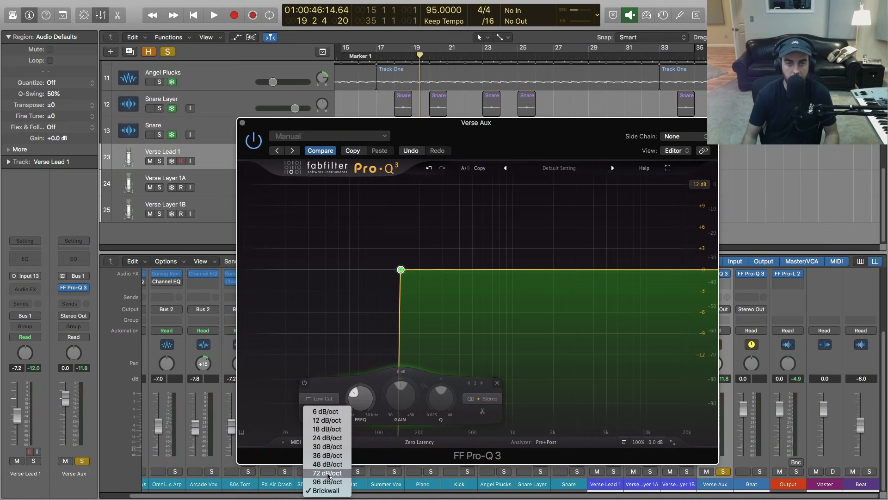
{"action": "left_click", "coordinate": [328, 473]}
{"action": "left_click", "coordinate": [319, 412]}
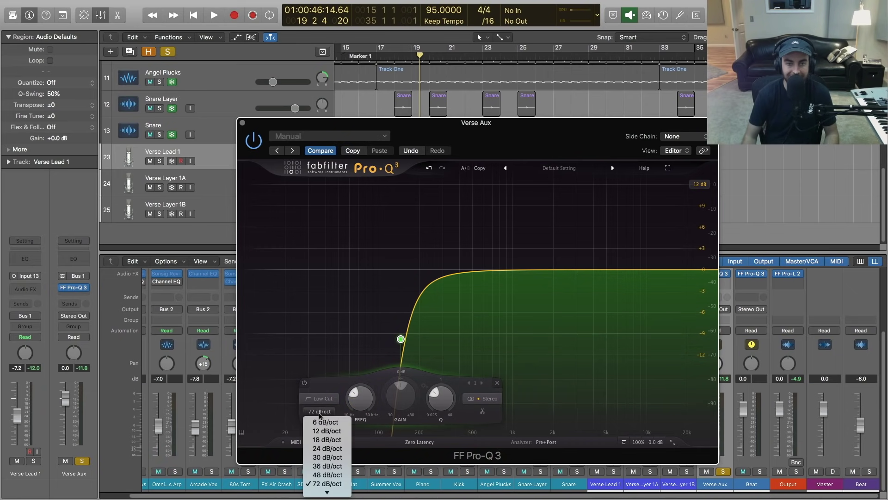
{"action": "left_click", "coordinate": [326, 481]}
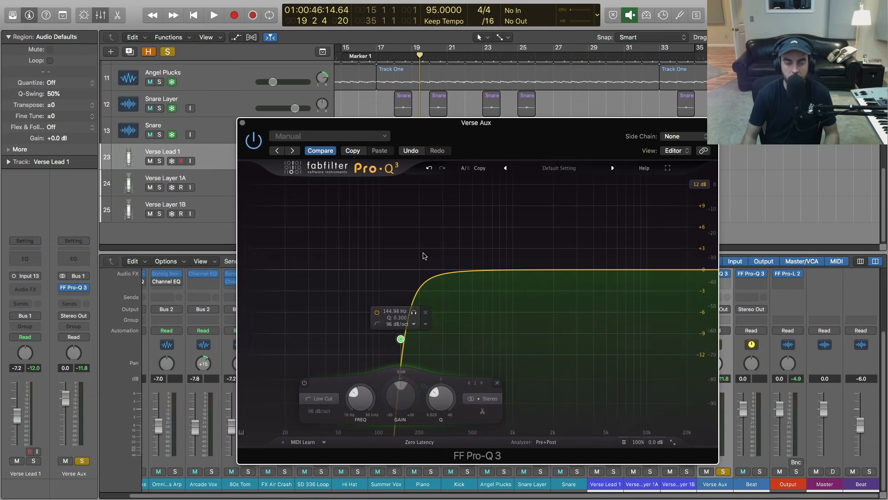
Step: While listening, move the low cut down to about 93 Hz and add a roughly −1 dB bell near 380 Hz
{"action": "key", "text": "space"}
{"action": "left_click_drag", "start_coordinate": [400, 338], "coordinate": [384, 341]}
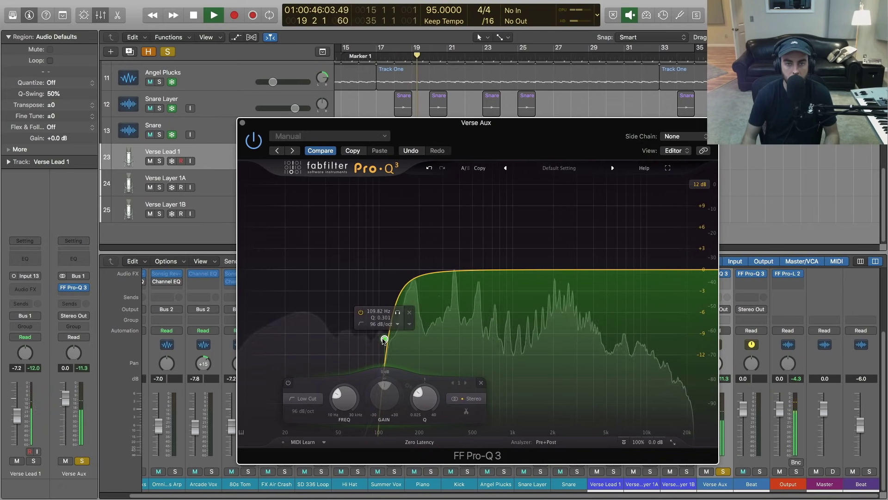
{"action": "key", "text": "space"}
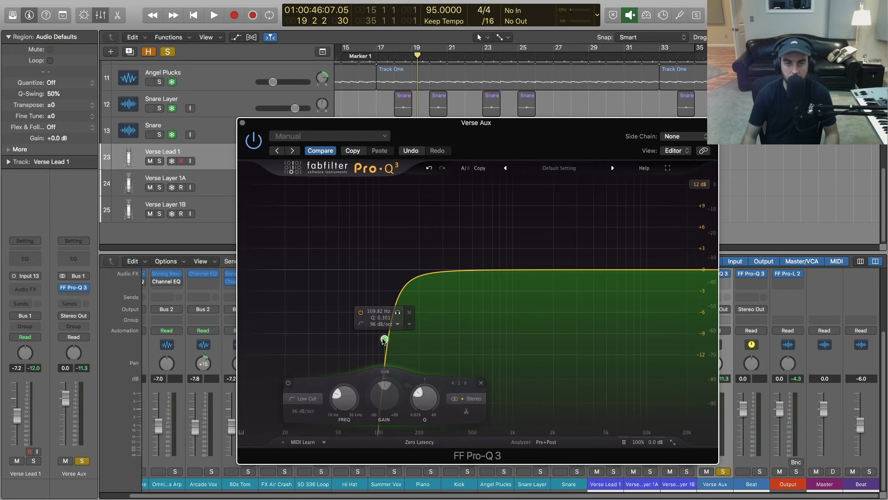
{"action": "key", "text": "space"}
{"action": "left_click_drag", "start_coordinate": [385, 341], "coordinate": [371, 340]}
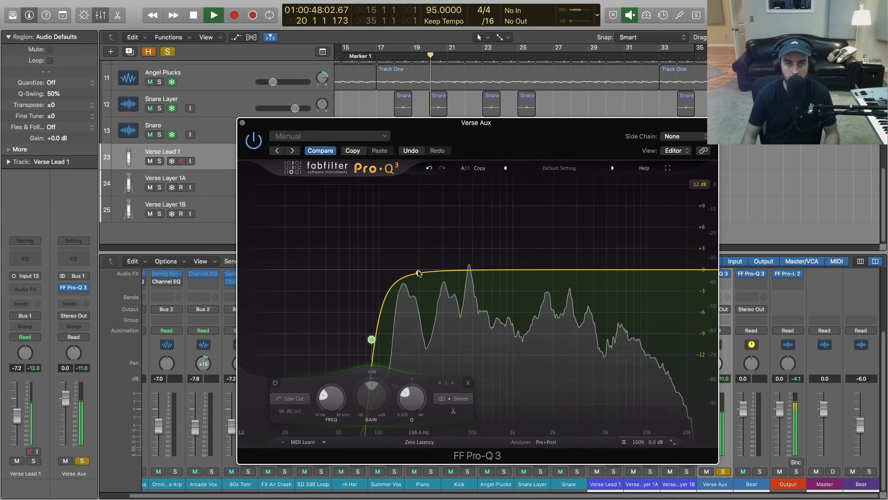
{"action": "key", "text": "space"}
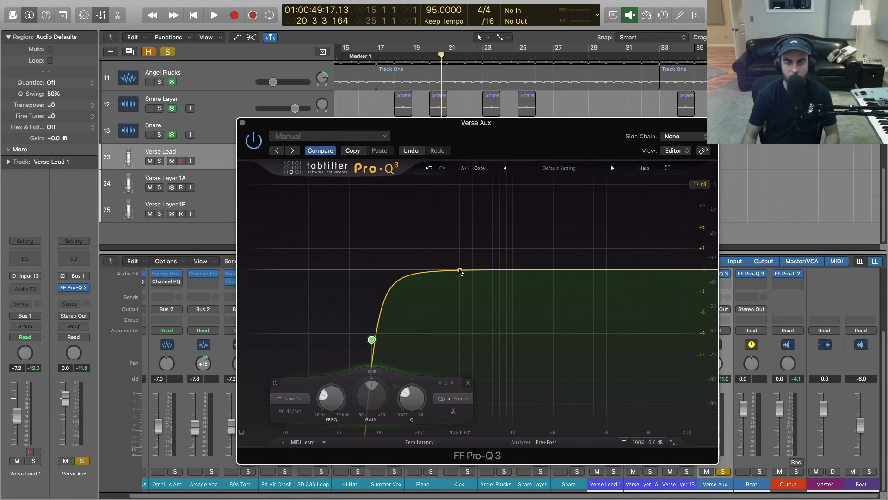
{"action": "key", "text": "space"}
{"action": "left_click_drag", "start_coordinate": [455, 272], "coordinate": [474, 297]}
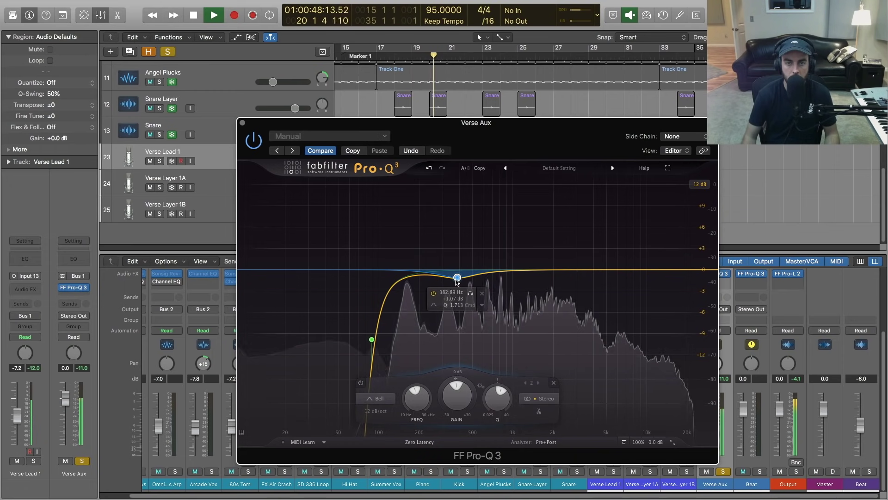
Step: Add a slight, narrow bell dip around 820 Hz
{"action": "left_click", "coordinate": [502, 275]}
{"action": "scroll", "coordinate": [502, 277], "scroll_direction": "up", "scroll_amount": 5}
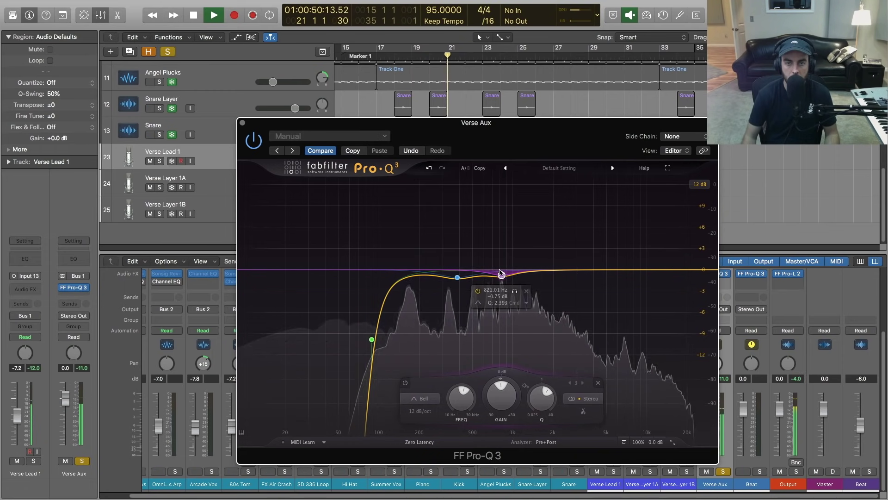
{"action": "left_click_drag", "start_coordinate": [502, 277], "coordinate": [501, 276]}
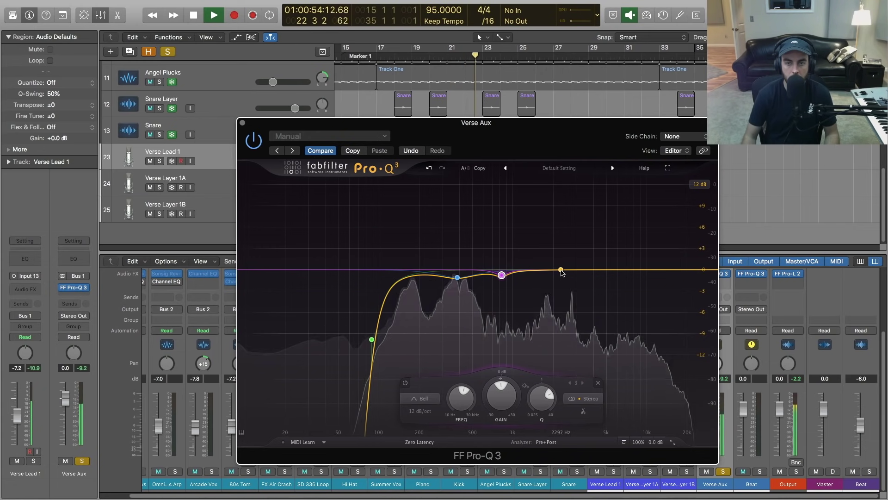
Step: Add a narrow −1.05 dB bell near 2.7 kHz and briefly audition it solo
{"action": "left_click", "coordinate": [564, 270]}
{"action": "key", "text": "space"}
{"action": "left_click_drag", "start_coordinate": [564, 271], "coordinate": [563, 273]}
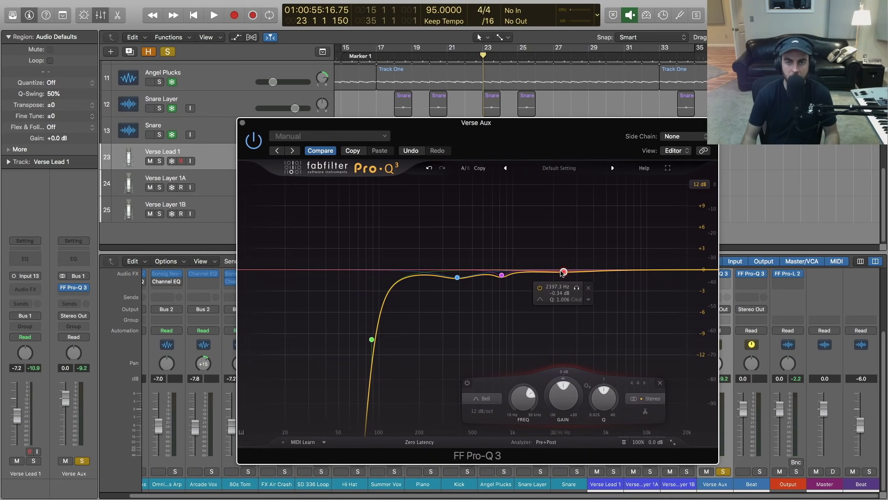
{"action": "scroll", "coordinate": [561, 269], "scroll_direction": "up", "scroll_amount": 3}
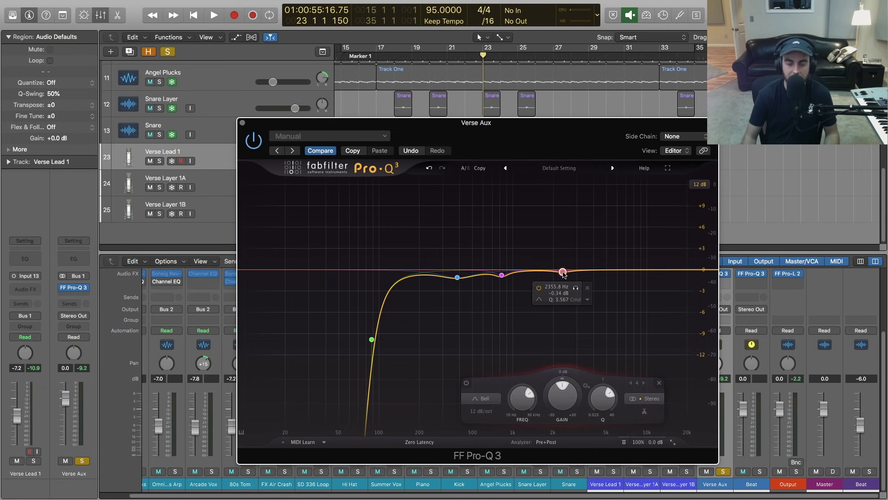
{"action": "left_click_drag", "start_coordinate": [563, 273], "coordinate": [565, 274]}
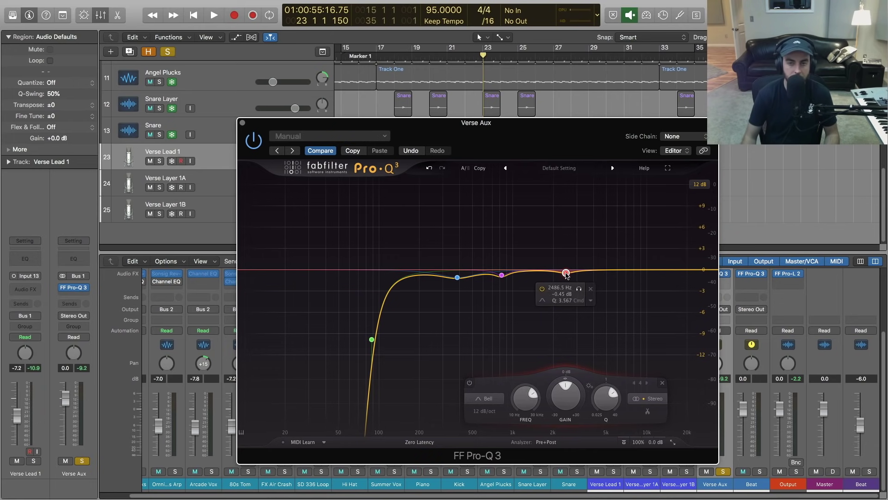
{"action": "left_click_drag", "start_coordinate": [579, 289], "coordinate": [580, 290]}
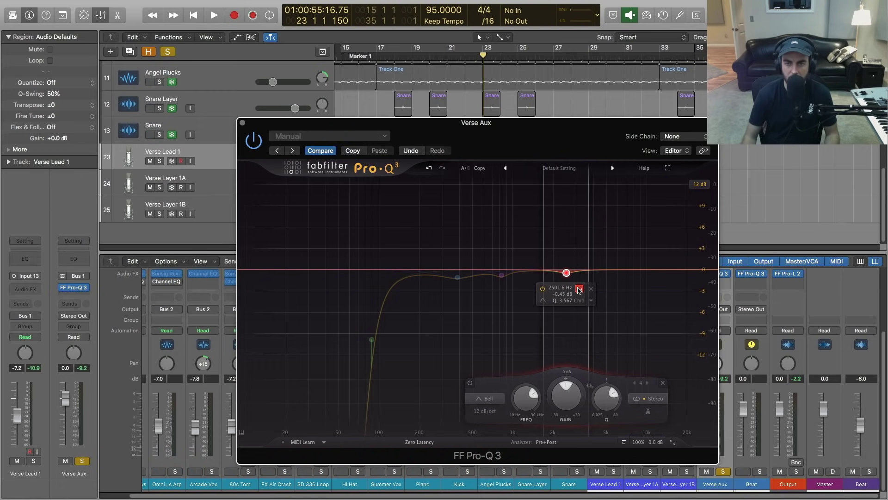
{"action": "mouse_move", "coordinate": [579, 290]}
{"action": "left_mouse_down"}
{"action": "mouse_move", "coordinate": [592, 294]}
{"action": "mouse_move", "coordinate": [578, 295]}
{"action": "mouse_move", "coordinate": [569, 277]}
{"action": "left_mouse_up"}
Step: During playback, adjust the 2.7 kHz bell's Q, widening it to about 5.07
{"action": "key", "text": "space"}
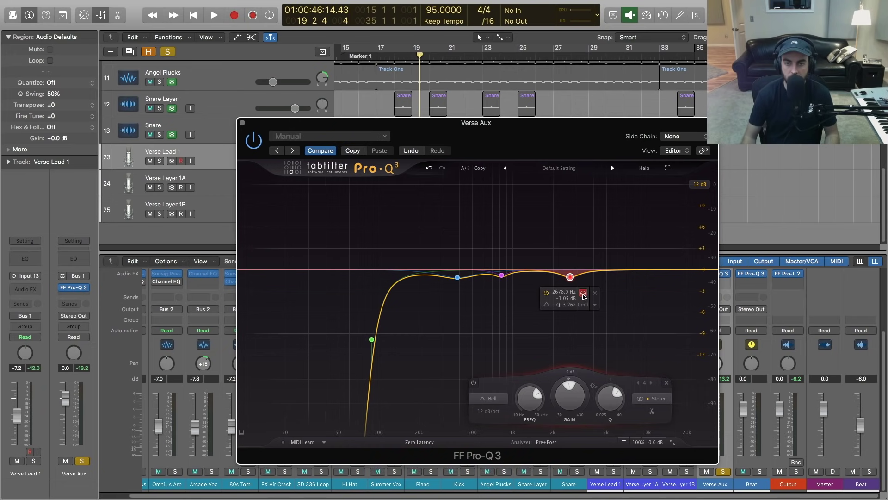
{"action": "scroll", "coordinate": [570, 277], "scroll_direction": "up", "scroll_amount": 3}
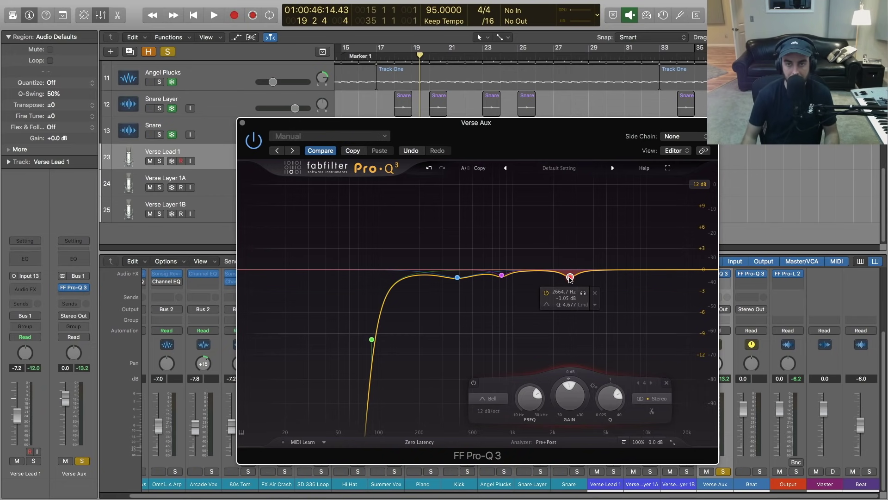
{"action": "scroll", "coordinate": [570, 282], "scroll_direction": "down", "scroll_amount": 2}
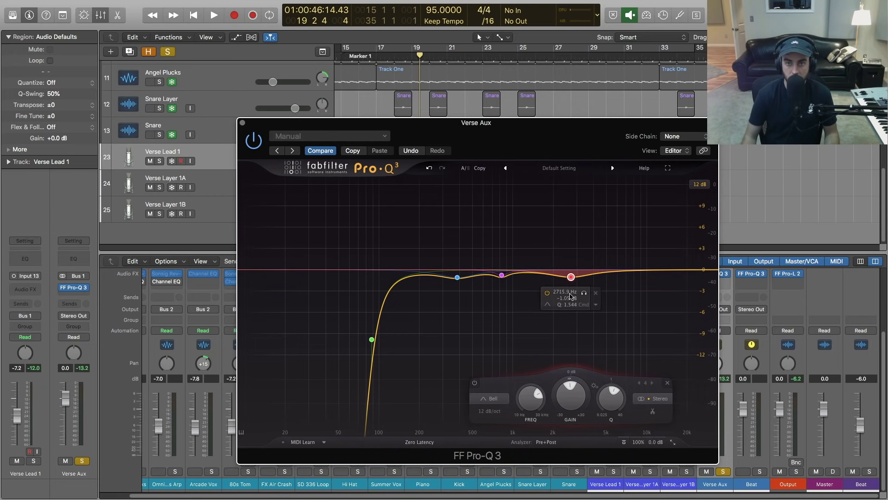
{"action": "scroll", "coordinate": [570, 276], "scroll_direction": "down", "scroll_amount": 5}
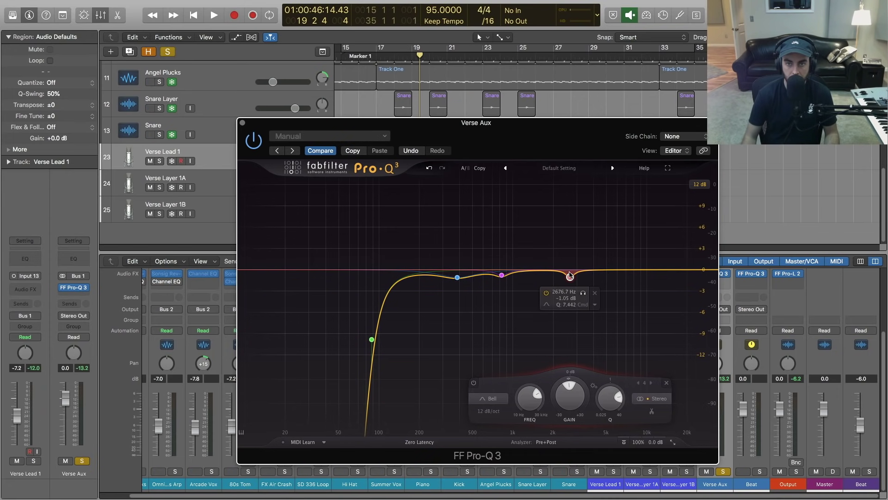
{"action": "scroll", "coordinate": [571, 277], "scroll_direction": "down", "scroll_amount": 5}
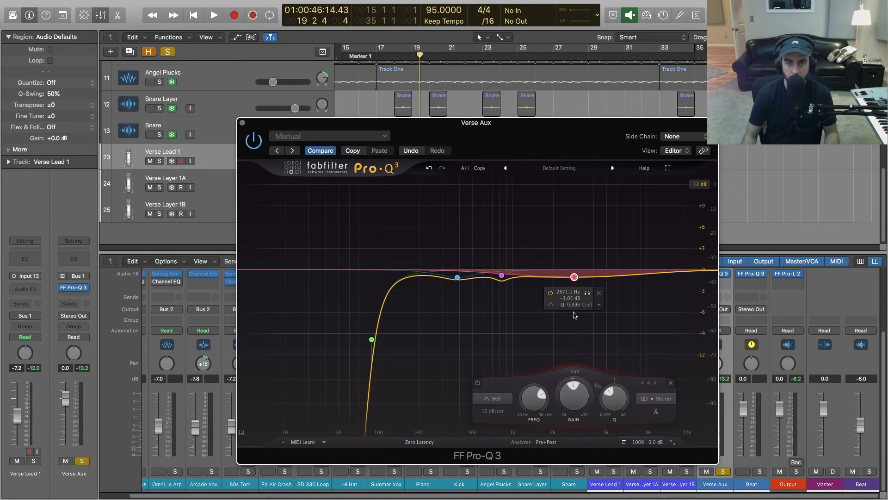
{"action": "scroll", "coordinate": [574, 283], "scroll_direction": "down", "scroll_amount": 10}
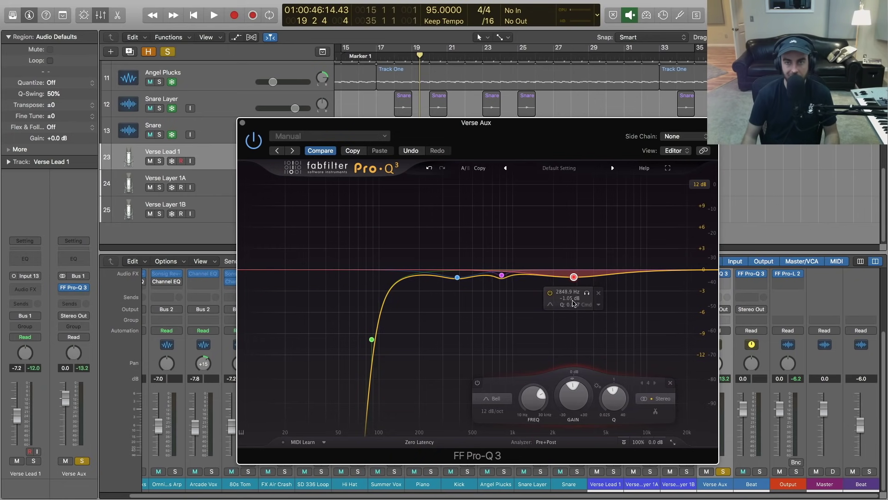
{"action": "scroll", "coordinate": [573, 287], "scroll_direction": "up", "scroll_amount": 15}
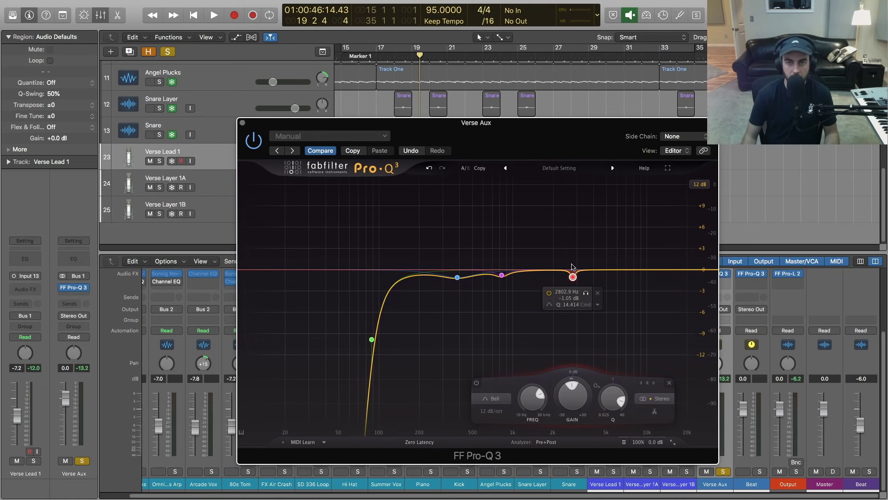
{"action": "scroll", "coordinate": [570, 277], "scroll_direction": "down", "scroll_amount": 2}
{"action": "mouse_move", "coordinate": [567, 381]}
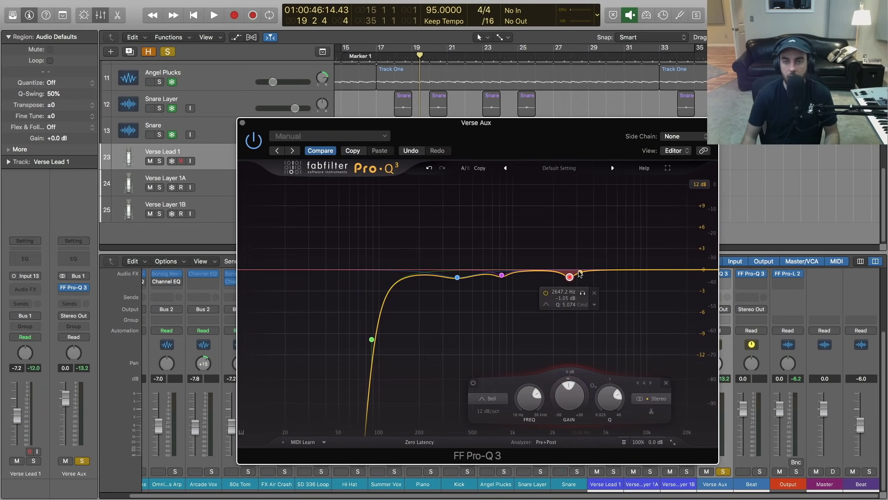
Step: Close Pro-Q 3, unsolo Verse Aux and play back the mix
{"action": "left_click", "coordinate": [242, 124]}
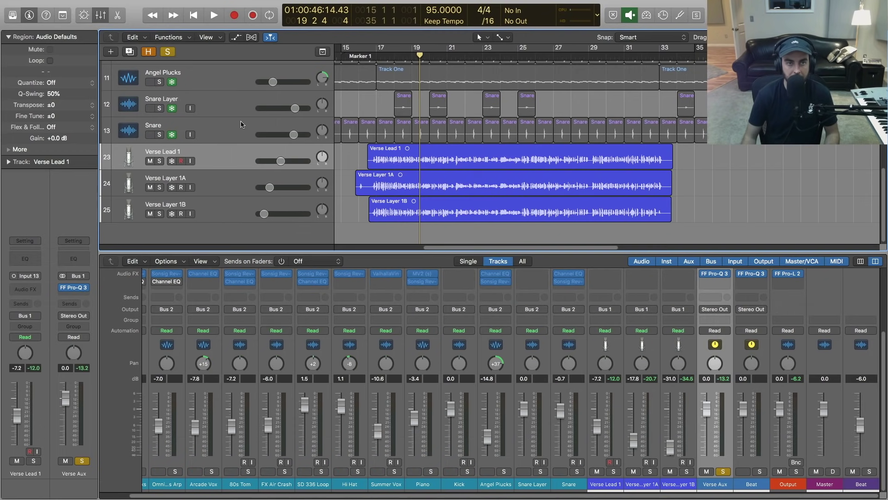
{"action": "left_click", "coordinate": [728, 472]}
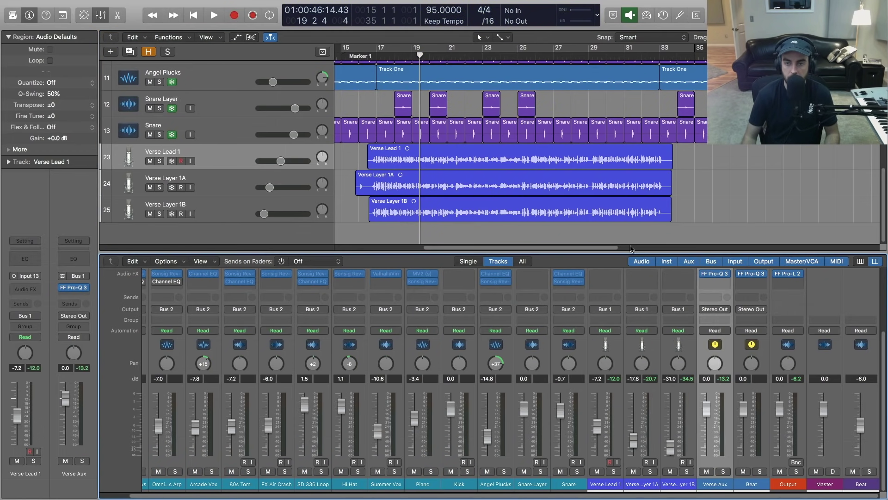
{"action": "key", "text": "space"}
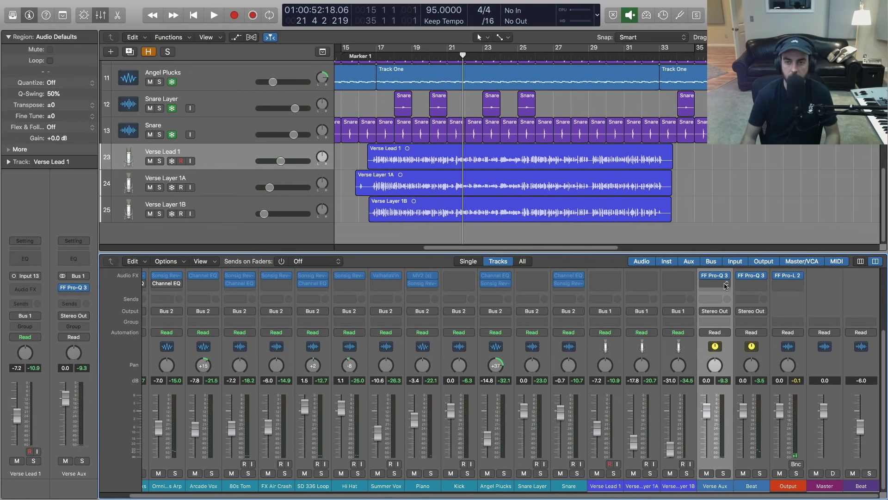
Step: Insert a stereo FF Pro-C 2 on Verse Aux after Pro-Q 3 and center its editor
{"action": "left_click", "coordinate": [725, 286]}
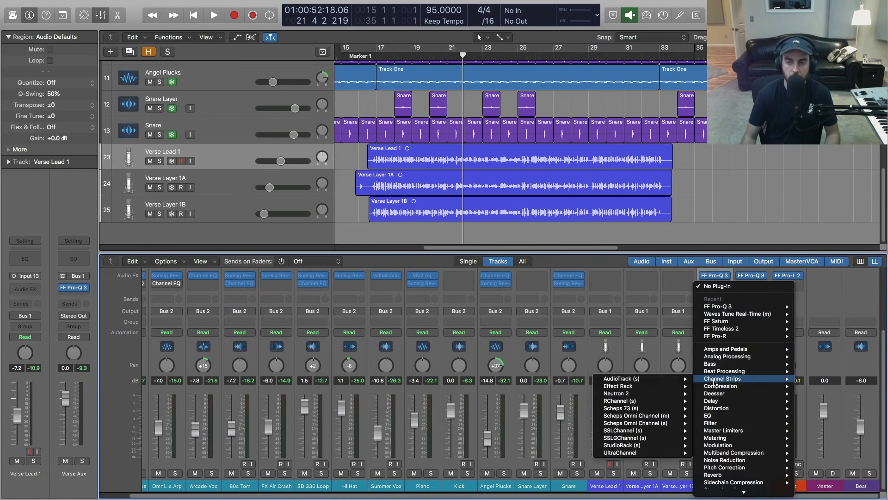
{"action": "mouse_move", "coordinate": [719, 484]}
{"action": "mouse_move", "coordinate": [612, 255]}
{"action": "mouse_move", "coordinate": [544, 272]}
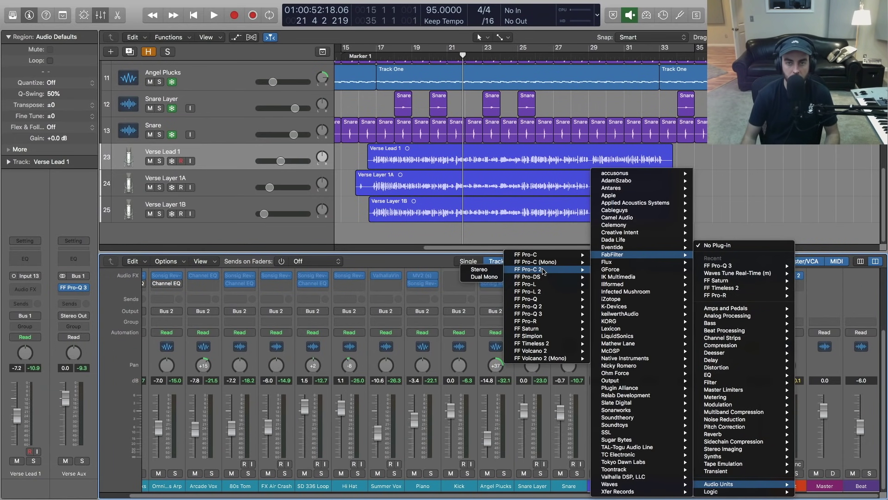
{"action": "left_click", "coordinate": [491, 272]}
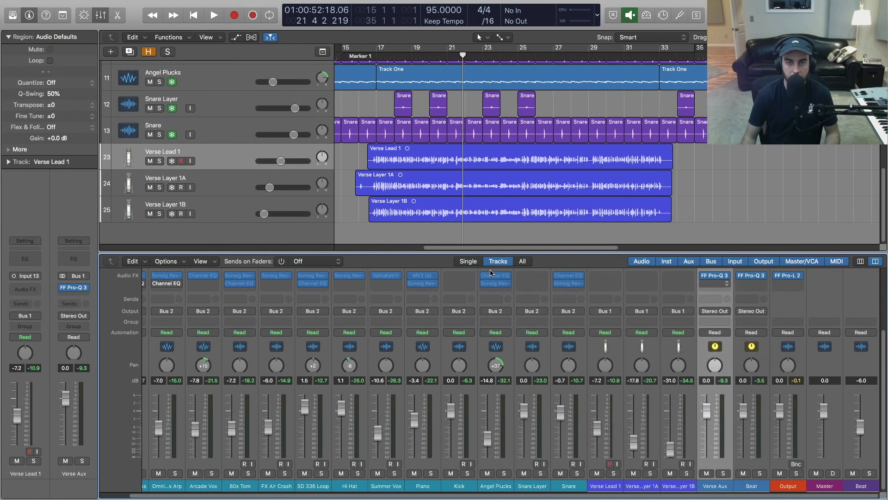
{"action": "left_click_drag", "start_coordinate": [276, 20], "coordinate": [526, 102]}
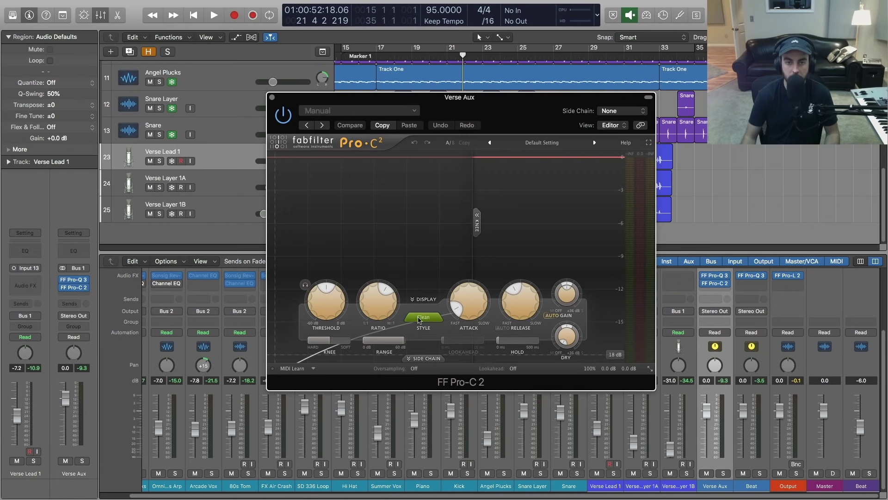
Step: Keep the Clean style and turn the Pro-C 2 ratio down to about 2.16:1
{"action": "left_click", "coordinate": [436, 319]}
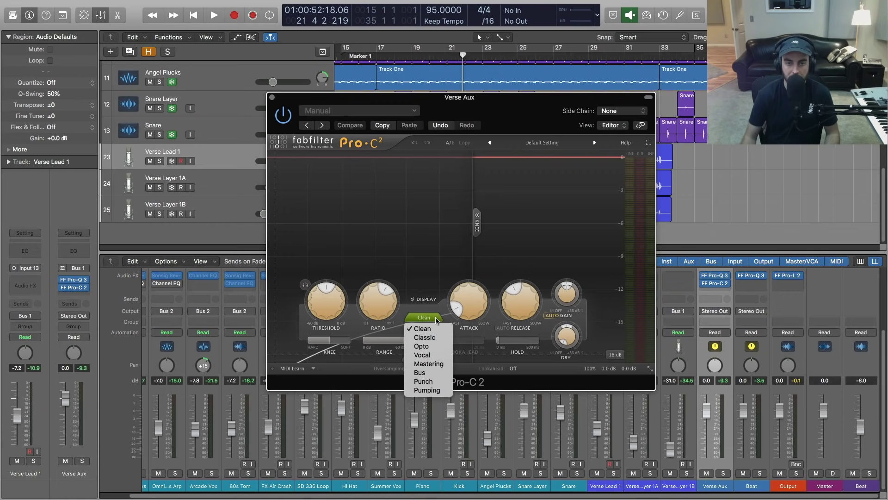
{"action": "left_click", "coordinate": [596, 313]}
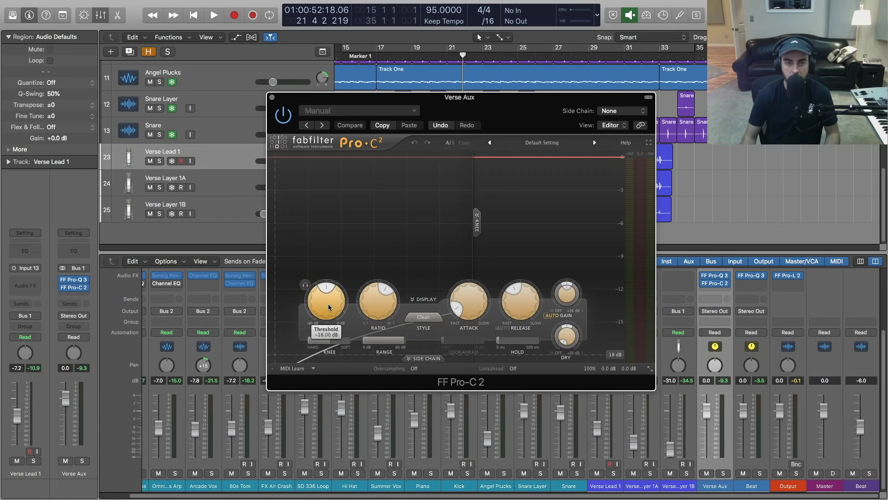
{"action": "scroll", "coordinate": [372, 300], "scroll_direction": "down", "scroll_amount": 3}
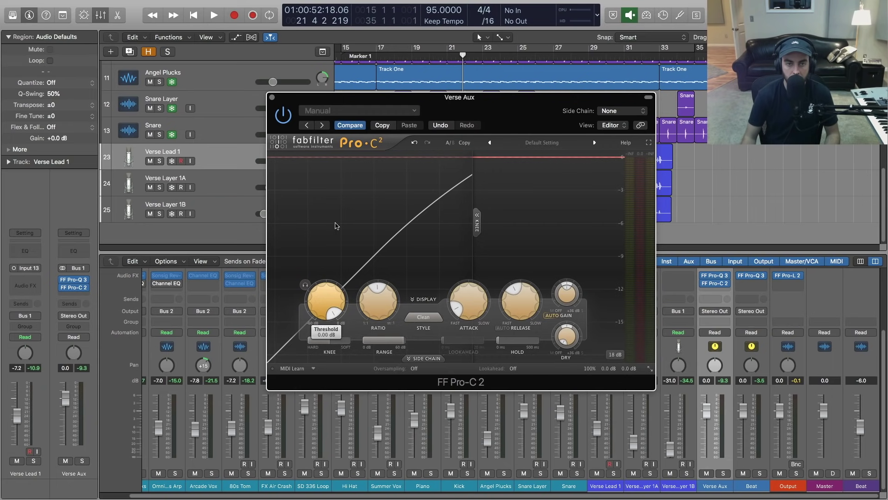
{"action": "scroll", "coordinate": [374, 296], "scroll_direction": "down", "scroll_amount": 2}
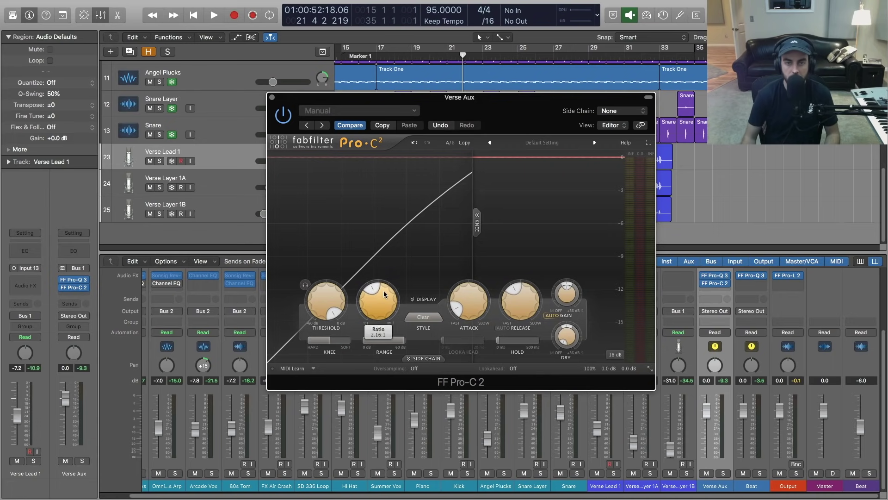
Step: During playback, lower the threshold to about −23 dB
{"action": "key", "text": "space"}
{"action": "left_click_drag", "start_coordinate": [321, 309], "coordinate": [317, 359]}
{"action": "scroll", "coordinate": [318, 326], "scroll_direction": "down", "scroll_amount": 4}
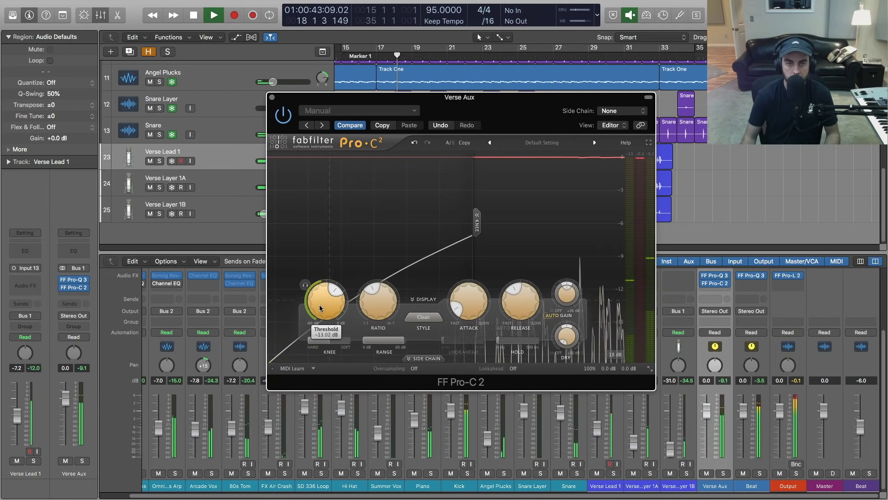
{"action": "left_click_drag", "start_coordinate": [318, 326], "coordinate": [319, 342]}
{"action": "scroll", "coordinate": [323, 313], "scroll_direction": "down", "scroll_amount": 4}
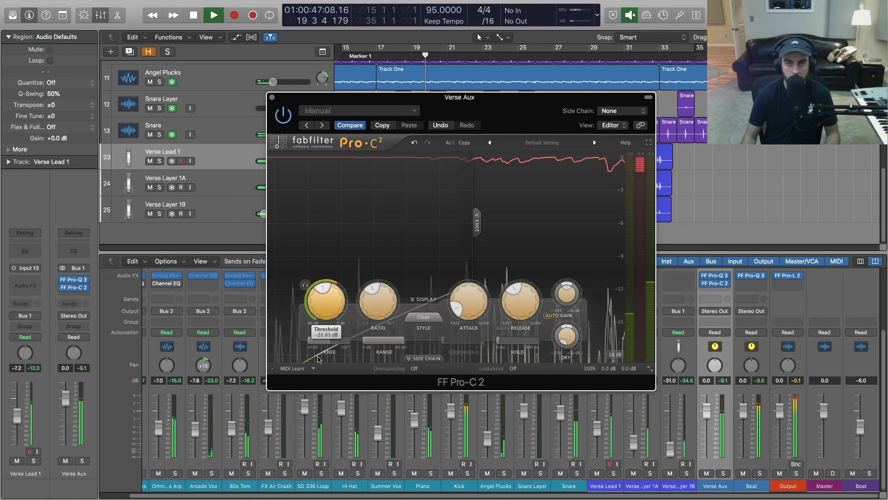
{"action": "mouse_move", "coordinate": [323, 313]}
{"action": "left_mouse_down"}
{"action": "mouse_move", "coordinate": [324, 343]}
{"action": "mouse_move", "coordinate": [324, 322]}
{"action": "left_mouse_up"}
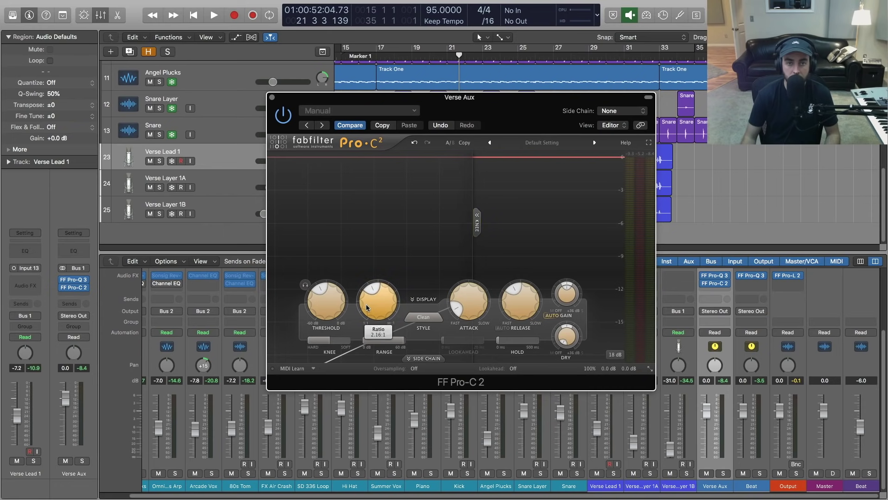
Step: Set the Pro-C 2 ratio to exactly 4:1 while playing back
{"action": "left_click_drag", "start_coordinate": [374, 300], "coordinate": [378, 258]}
{"action": "key", "text": "space"}
{"action": "left_click_drag", "start_coordinate": [373, 299], "coordinate": [373, 286]}
{"action": "double_click", "coordinate": [374, 290]}
{"action": "type", "text": "4"}
{"action": "key", "text": "Return"}
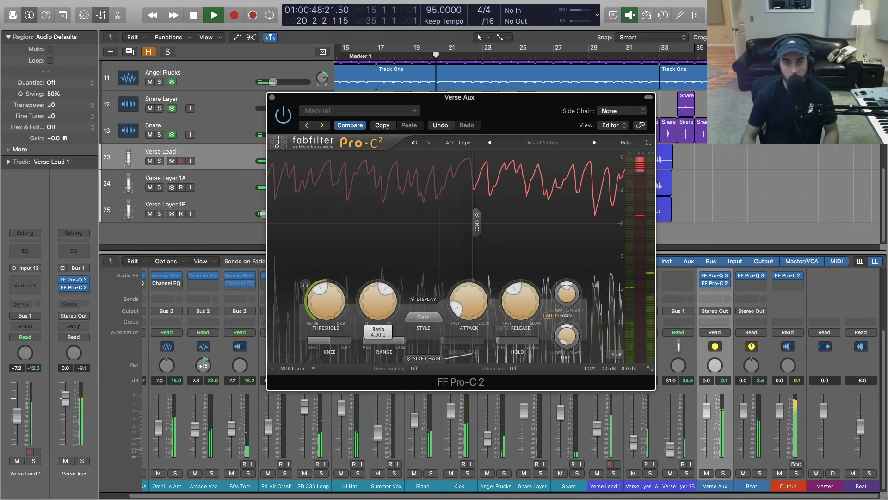
Step: Lower the threshold to about −25 dB, briefly audition the side-chain, then stop playback
{"action": "mouse_move", "coordinate": [463, 306]}
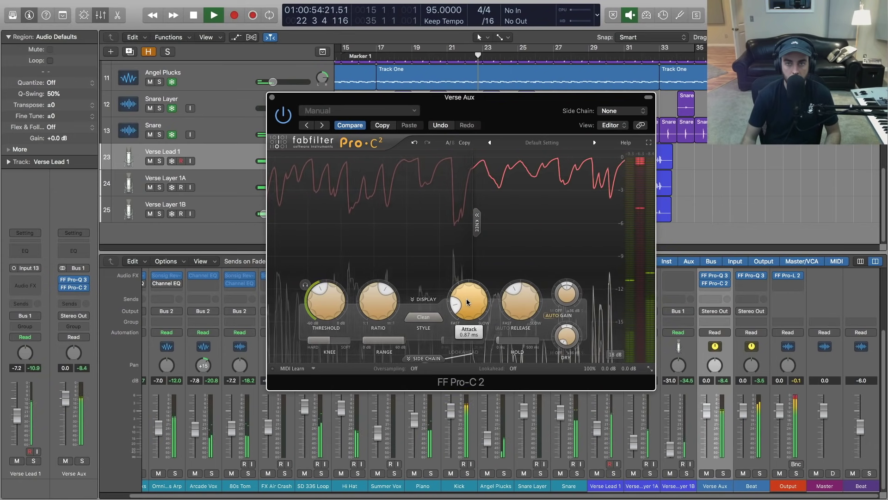
{"action": "mouse_move", "coordinate": [316, 309]}
{"action": "mouse_move", "coordinate": [316, 309]}
{"action": "left_mouse_down"}
{"action": "mouse_move", "coordinate": [319, 325]}
{"action": "mouse_move", "coordinate": [314, 308]}
{"action": "left_mouse_up"}
{"action": "left_click", "coordinate": [305, 285]}
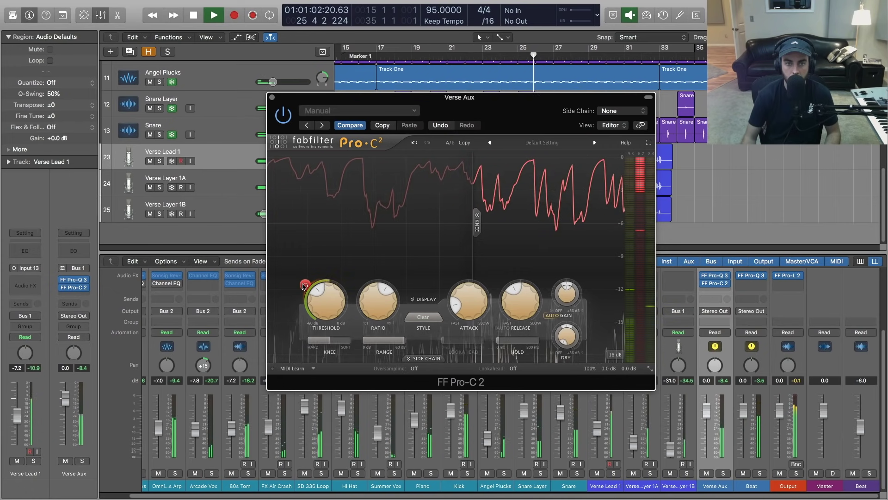
{"action": "left_click", "coordinate": [305, 285]}
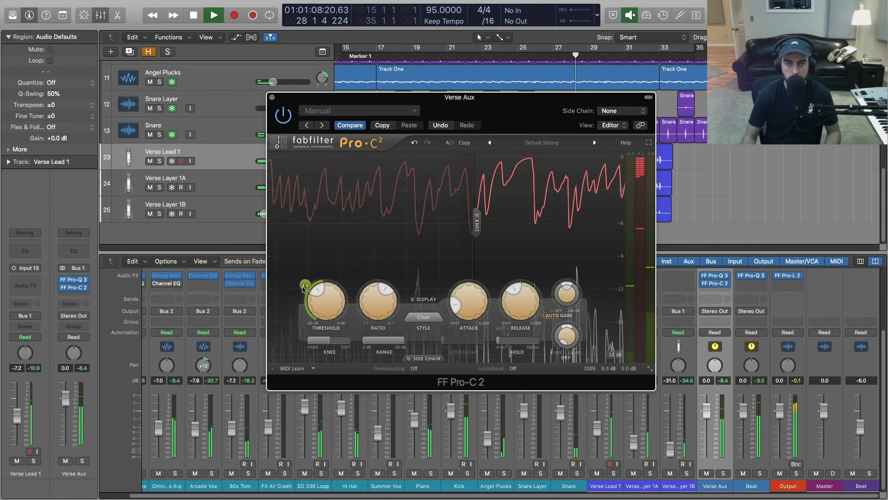
{"action": "key", "text": "space"}
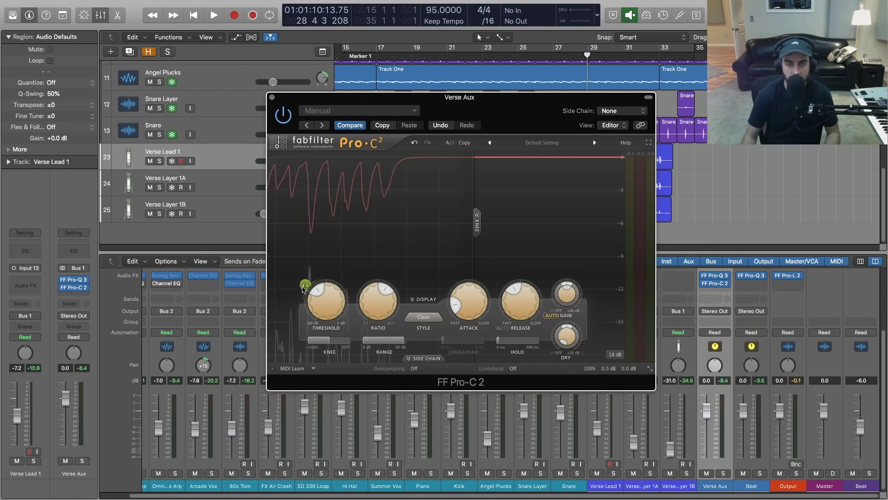
{"action": "mouse_move", "coordinate": [571, 279]}
{"action": "key", "text": "space"}
{"action": "key", "text": "space"}
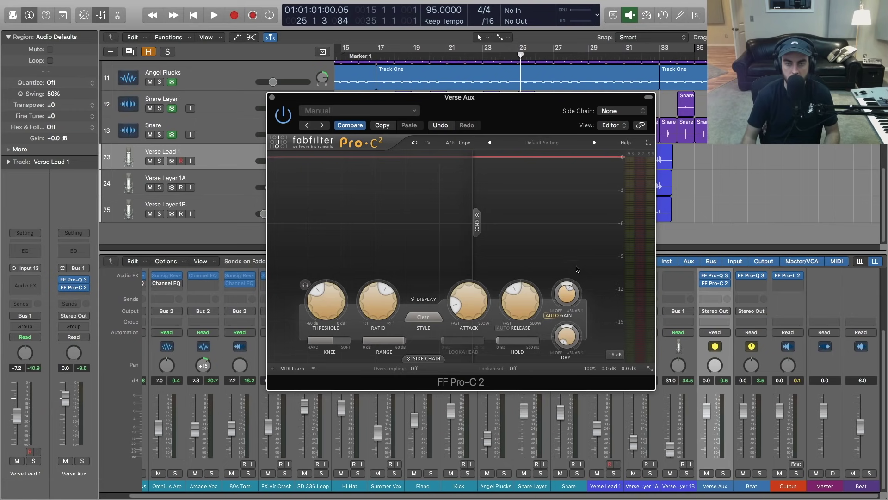
Step: Try the Classic, Opto and Vocal compression styles in Pro-C 2 during playback
{"action": "left_click", "coordinate": [429, 317]}
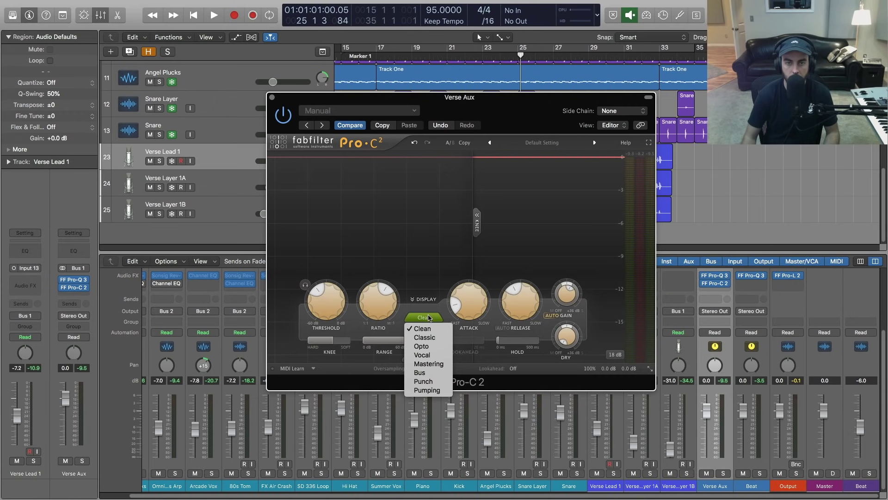
{"action": "left_click", "coordinate": [439, 339]}
{"action": "key", "text": "space"}
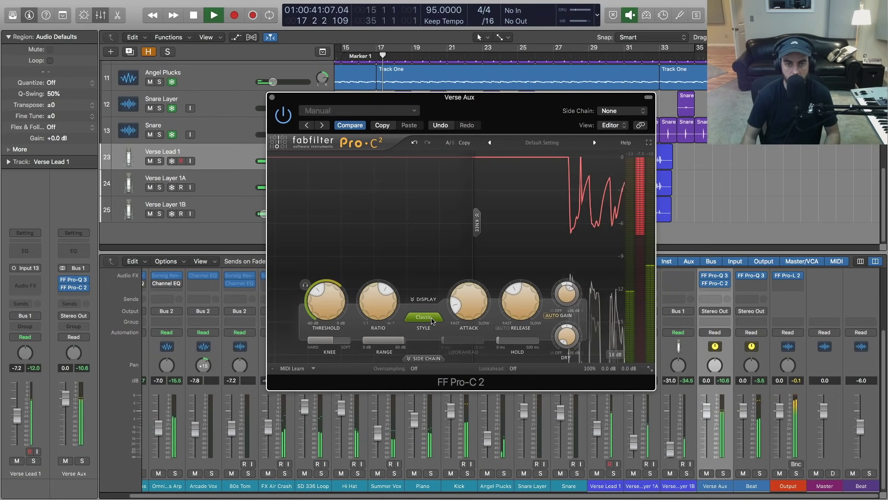
{"action": "left_click", "coordinate": [431, 318]}
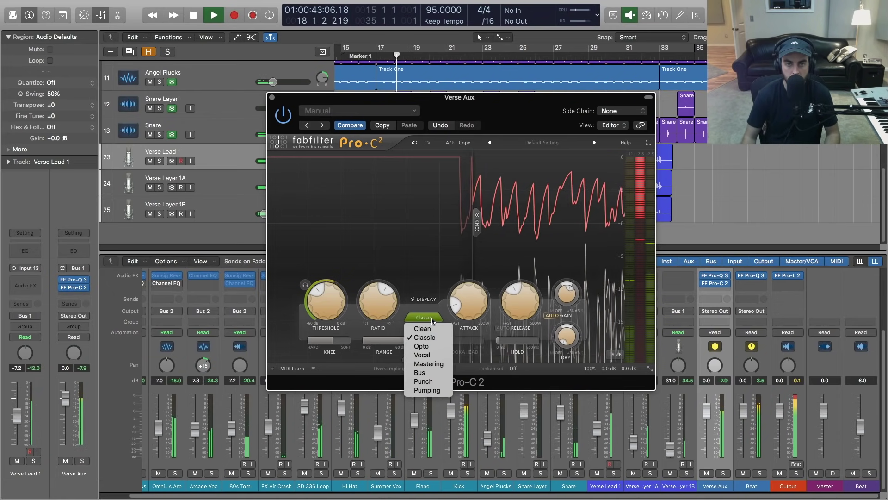
{"action": "left_click", "coordinate": [429, 346]}
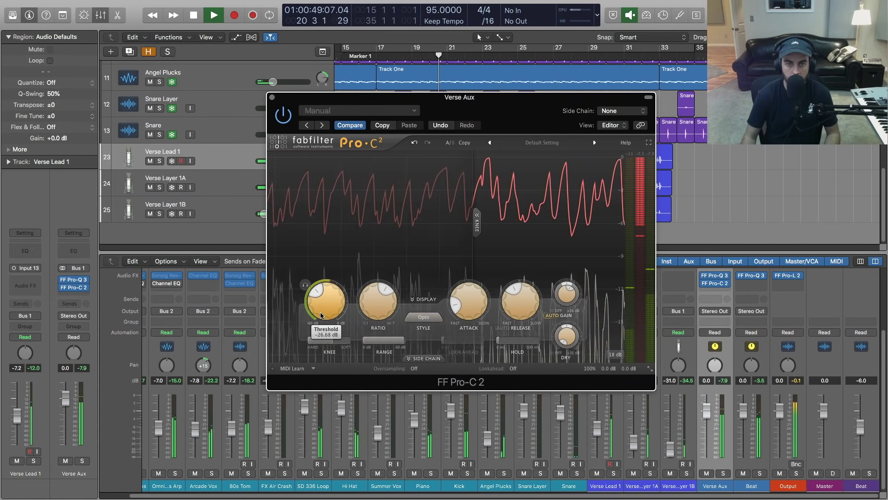
{"action": "mouse_move", "coordinate": [397, 313]}
{"action": "left_click", "coordinate": [424, 317]}
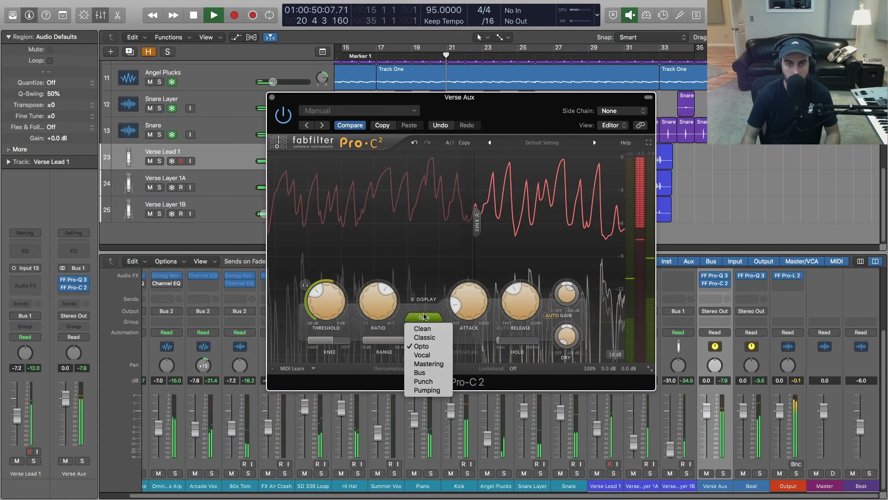
{"action": "left_click", "coordinate": [429, 357]}
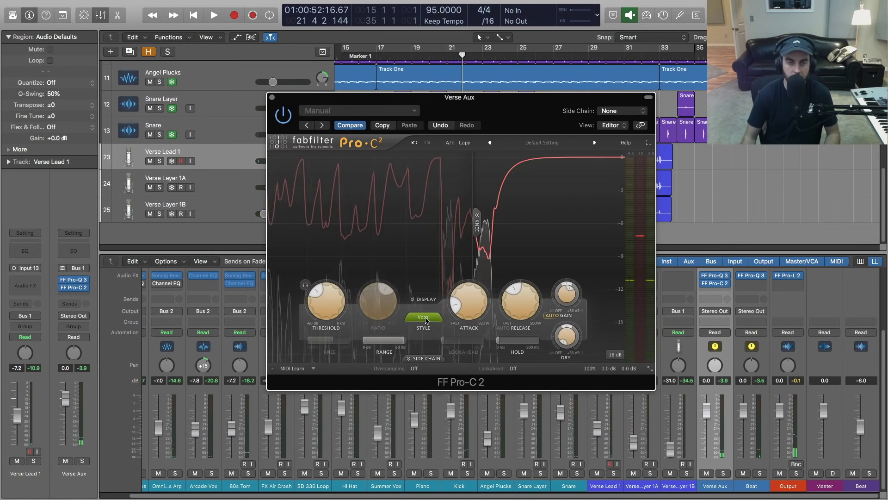
Step: Play back and lower the Pro-C 2 wet gain to about −0.99 dB
{"action": "mouse_move", "coordinate": [335, 308]}
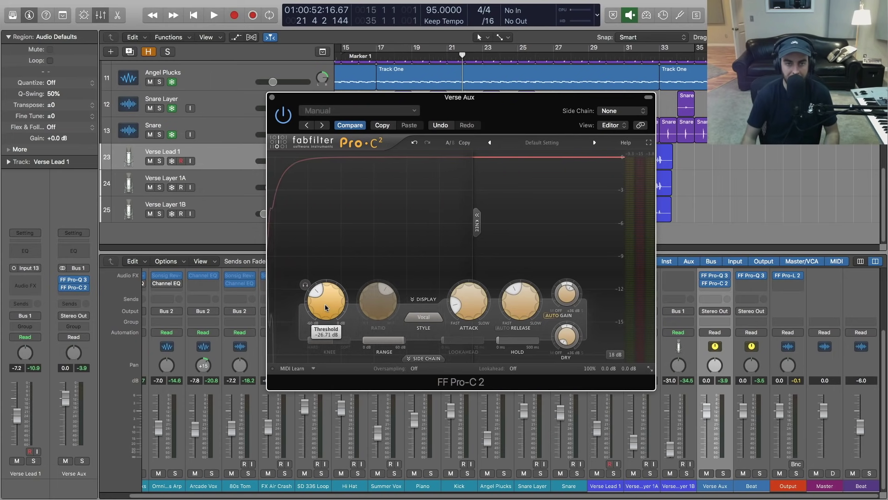
{"action": "key", "text": "space"}
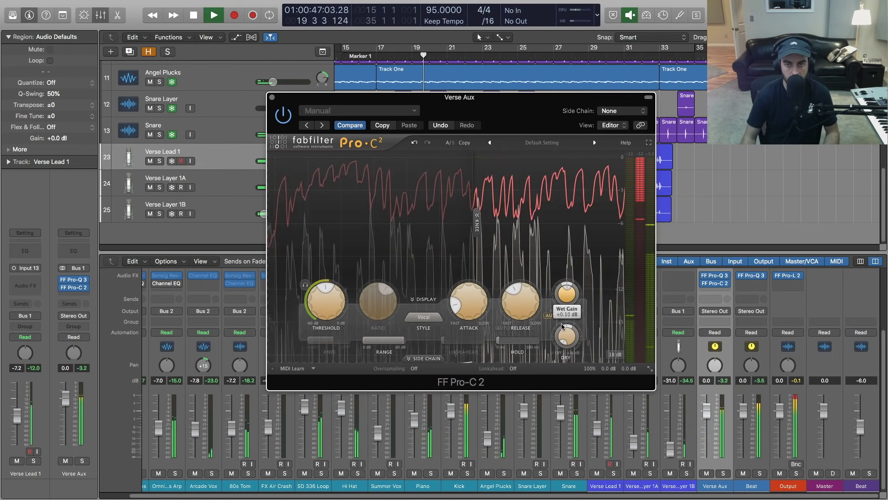
{"action": "left_click_drag", "start_coordinate": [562, 333], "coordinate": [557, 339]}
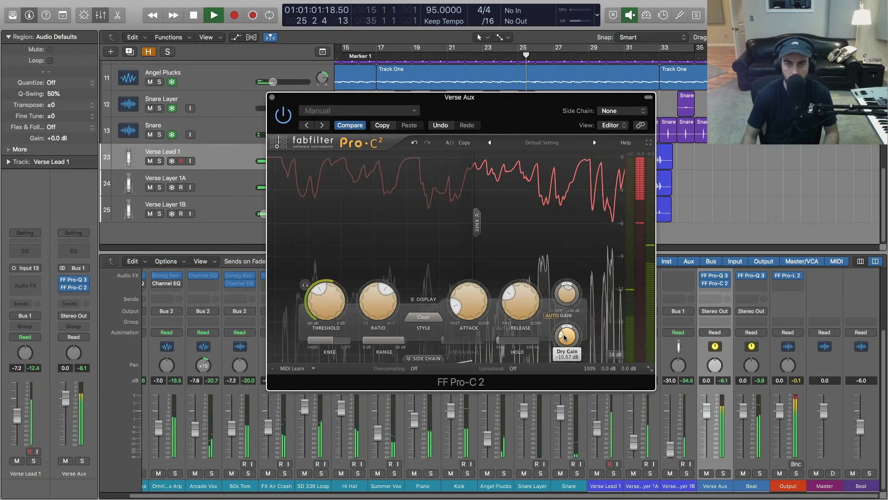
Step: Lower the Pro-C 2 wet gain to about +0.48 dB, try Small and Large sizes, and close it
{"action": "left_click_drag", "start_coordinate": [567, 293], "coordinate": [570, 298]}
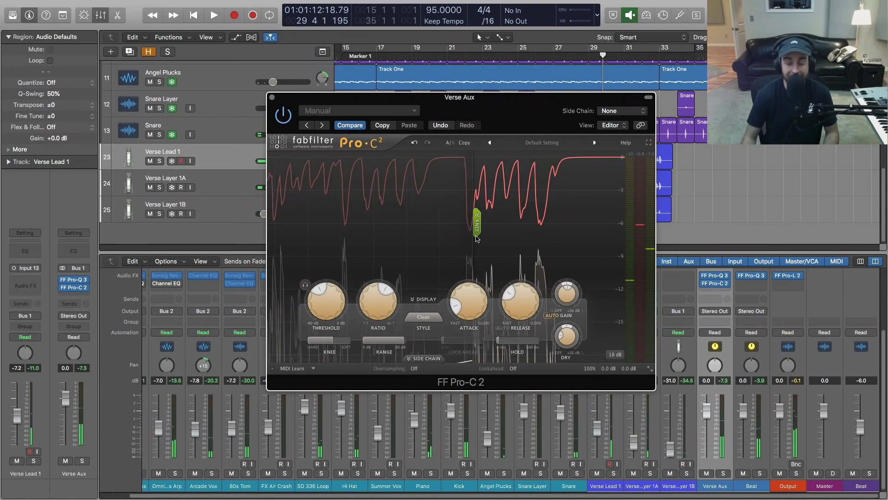
{"action": "left_click", "coordinate": [649, 369]}
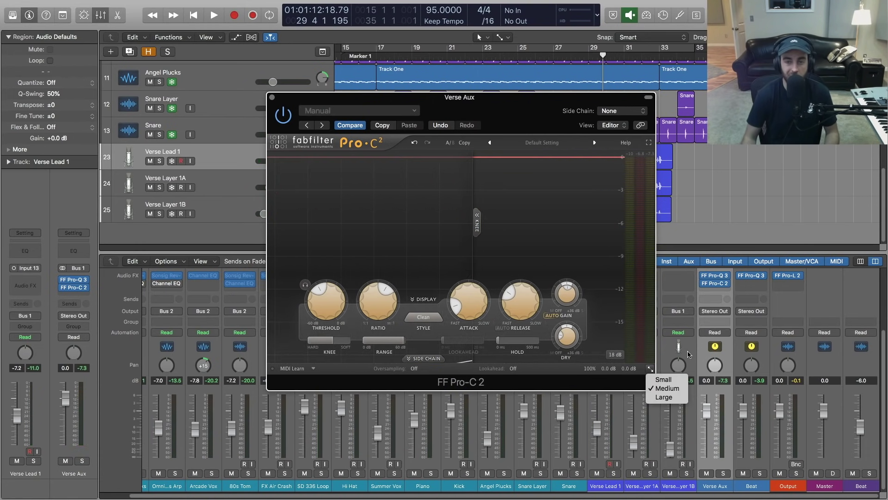
{"action": "left_click", "coordinate": [664, 380]}
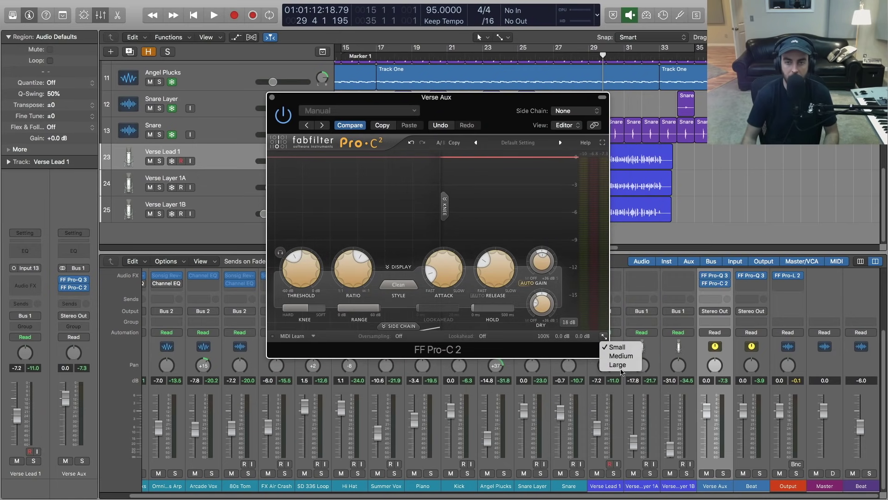
{"action": "left_click", "coordinate": [620, 364]}
{"action": "left_click", "coordinate": [272, 97]}
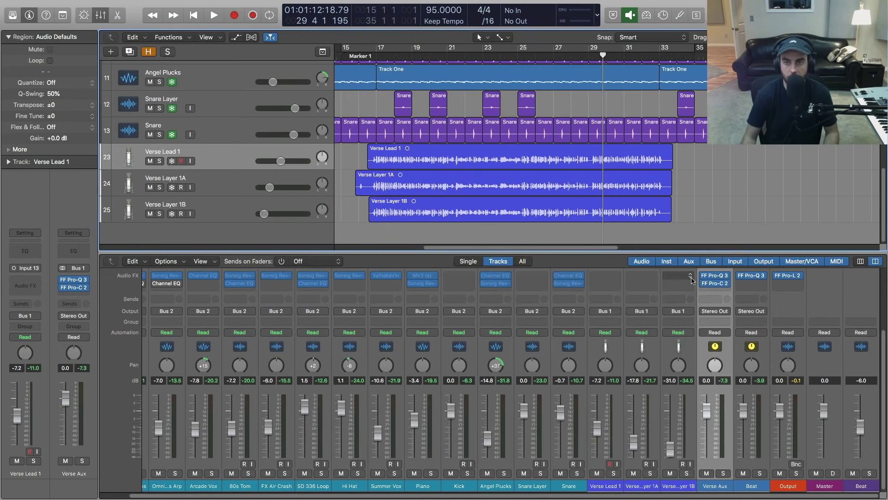
Step: Open the existing Verse Aux Pro-Q 3, view it full screen, then exit and close it
{"action": "left_click", "coordinate": [718, 277]}
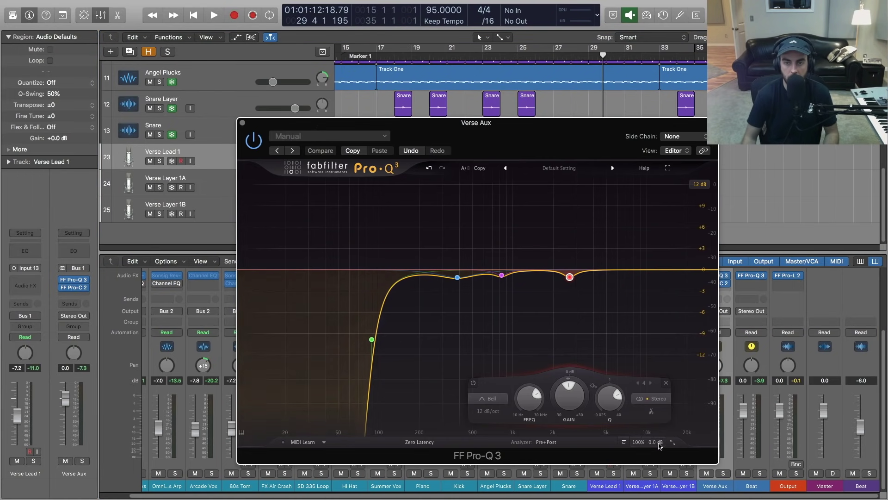
{"action": "left_click", "coordinate": [673, 442]}
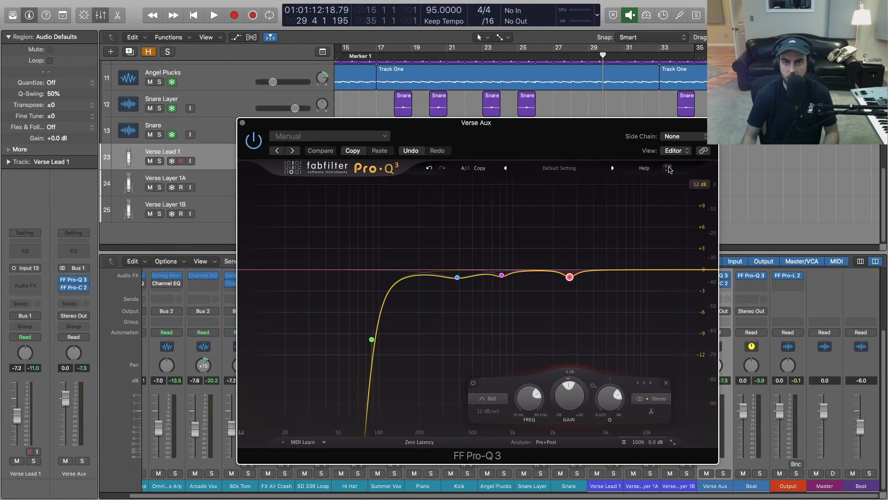
{"action": "left_click", "coordinate": [667, 168]}
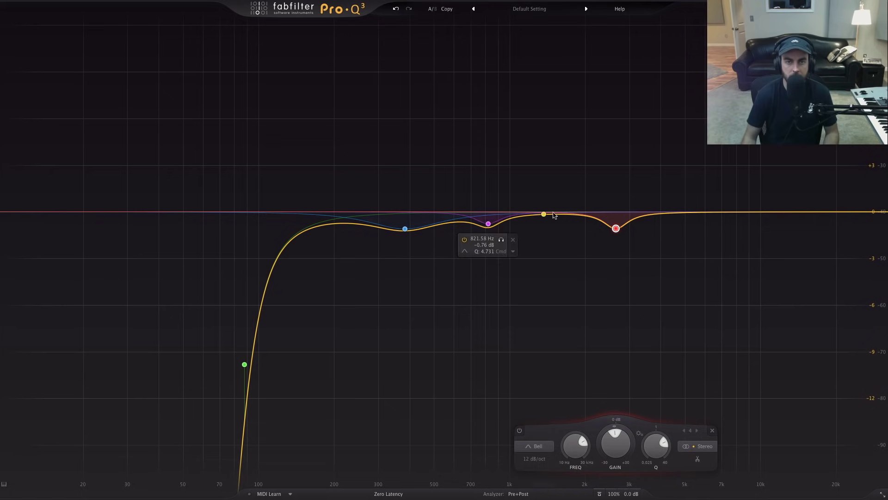
{"action": "mouse_move", "coordinate": [400, 218]}
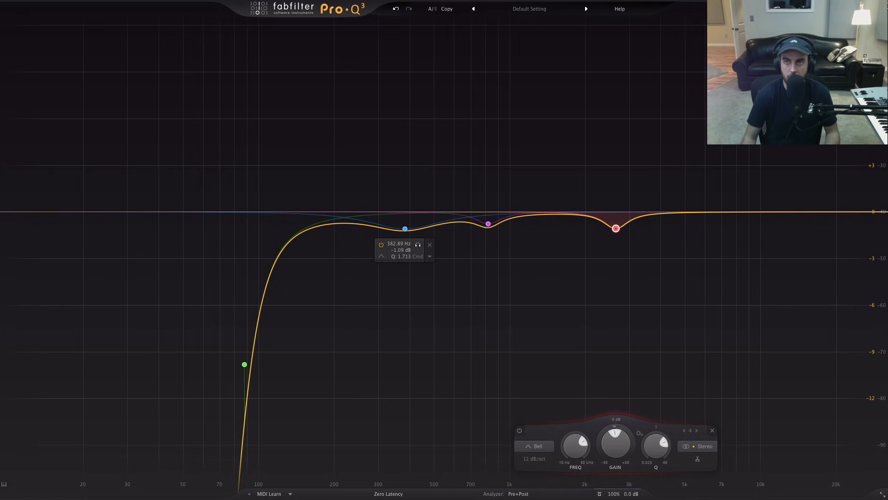
{"action": "key", "text": "Escape"}
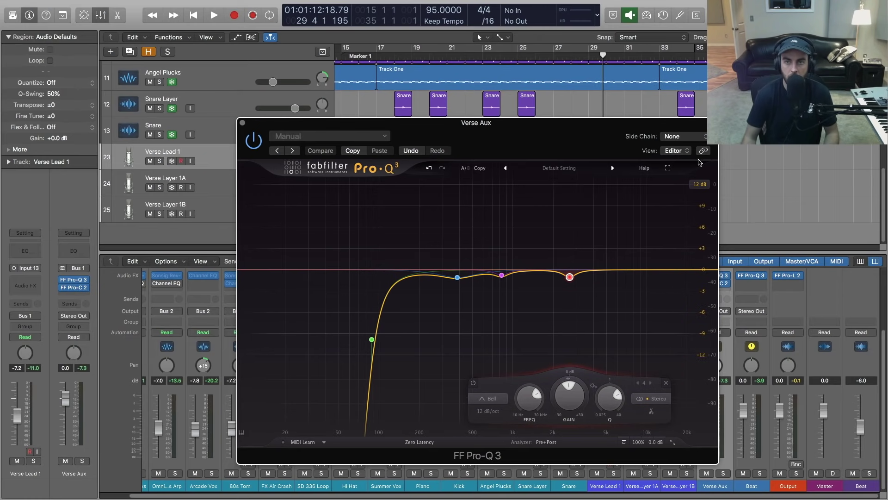
{"action": "left_click", "coordinate": [242, 124]}
Step: Reopen the Verse Aux Pro-C 2, toggle full screen off again, and set its window to Medium
{"action": "left_click", "coordinate": [73, 288]}
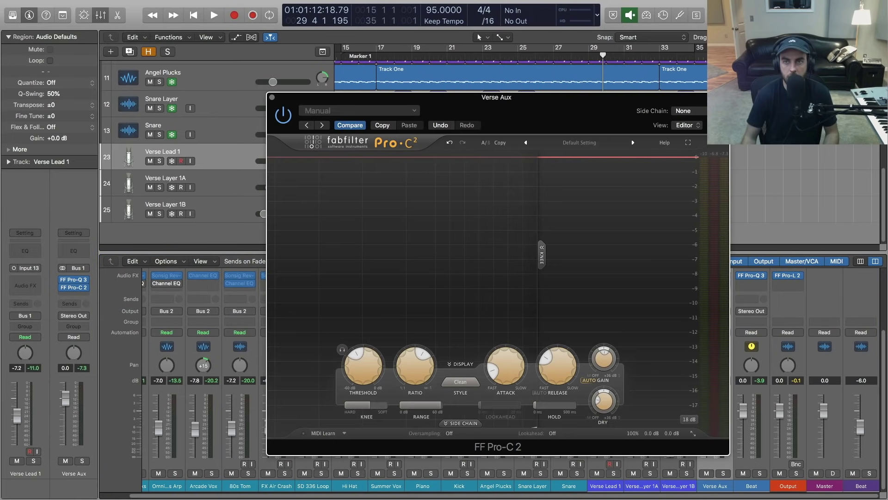
{"action": "left_click", "coordinate": [689, 143]}
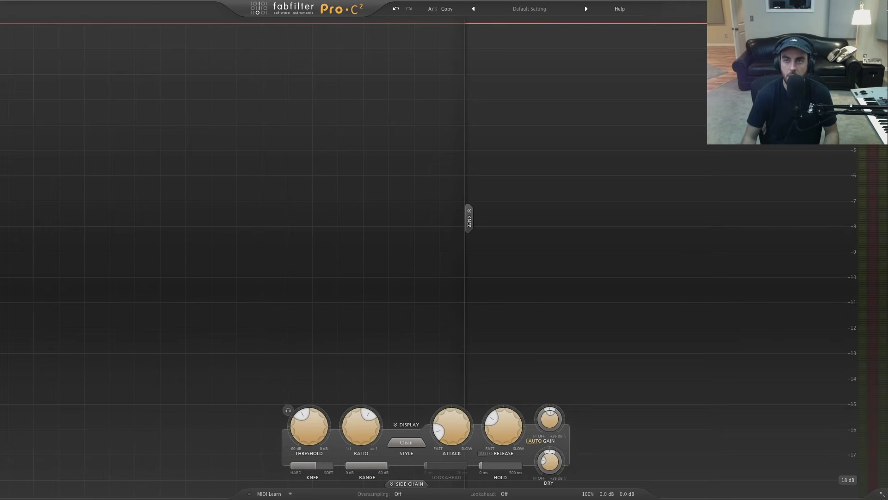
{"action": "key", "text": "Escape"}
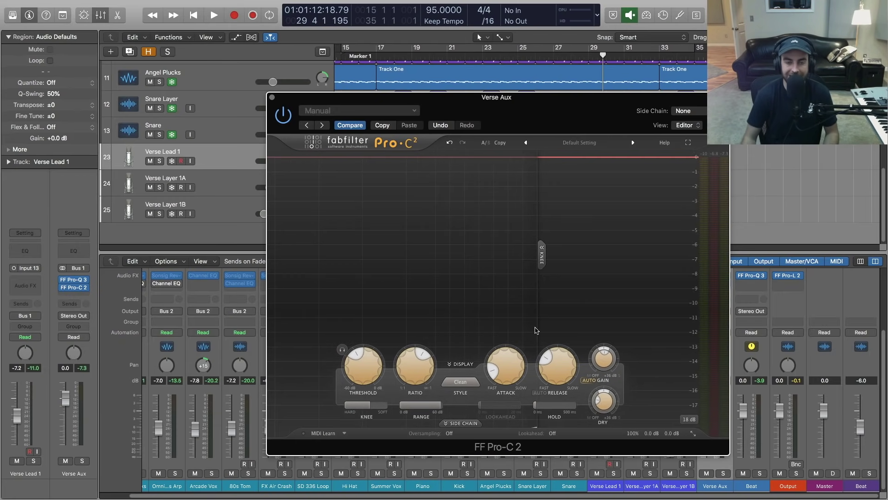
{"action": "left_click", "coordinate": [691, 433]}
{"action": "left_click", "coordinate": [710, 453]}
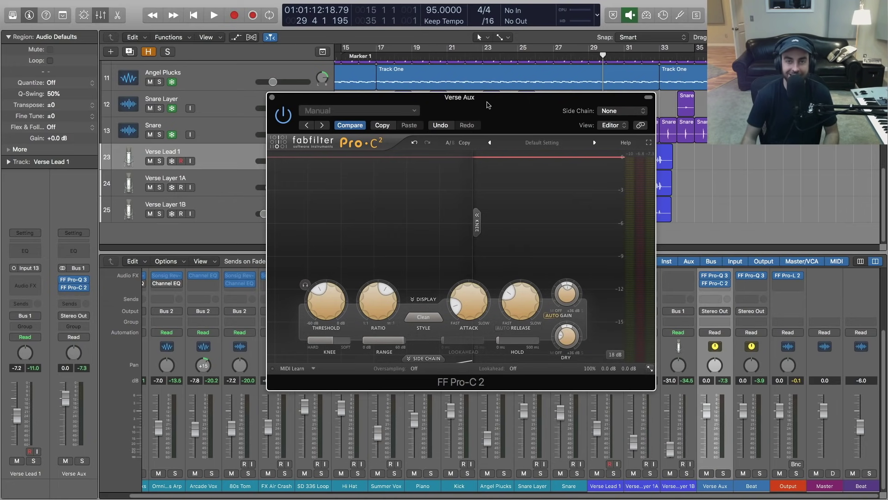
Step: Insert a second FF Pro-Q 3 after Pro-C 2 on Verse Aux and centre its window
{"action": "left_click", "coordinate": [272, 97]}
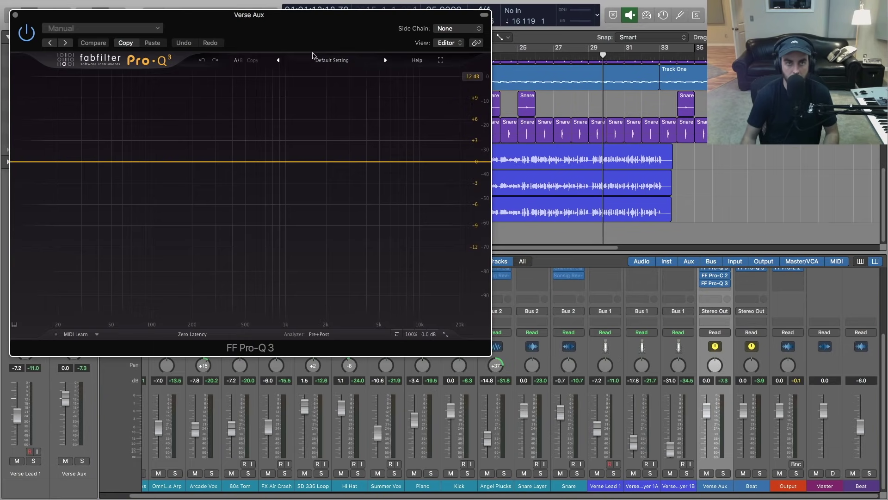
{"action": "left_click_drag", "start_coordinate": [305, 17], "coordinate": [491, 91]}
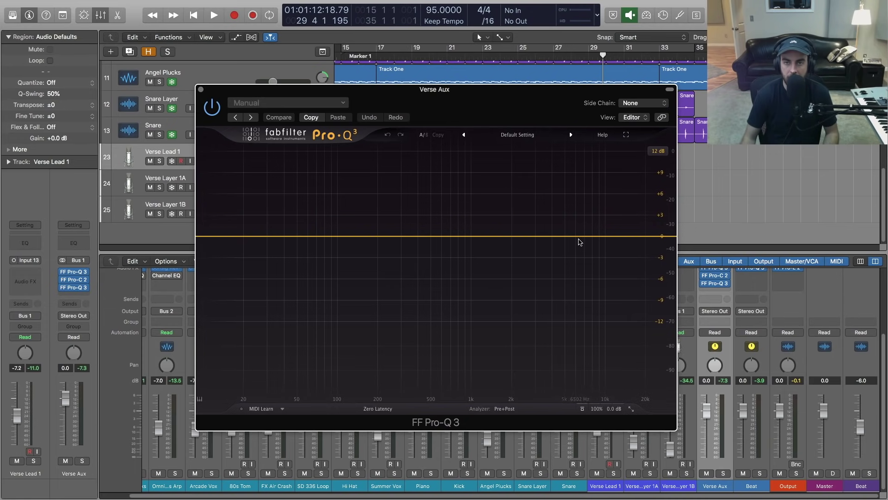
{"action": "left_click", "coordinate": [626, 135]}
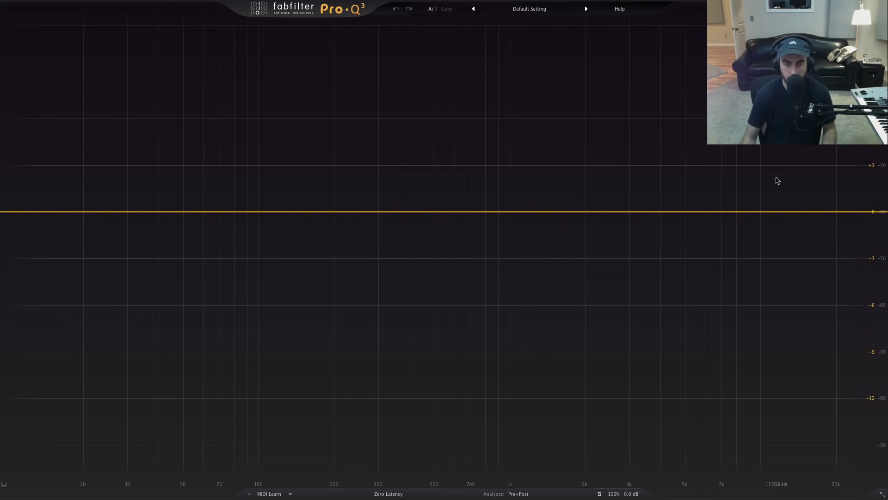
{"action": "key", "text": "Escape"}
Step: Loop from bar 24 with Cycle, then add a bell band boosting about +2 dB near 12.5 kHz
{"action": "left_click", "coordinate": [376, 47]}
{"action": "left_click_drag", "start_coordinate": [343, 48], "coordinate": [512, 53]}
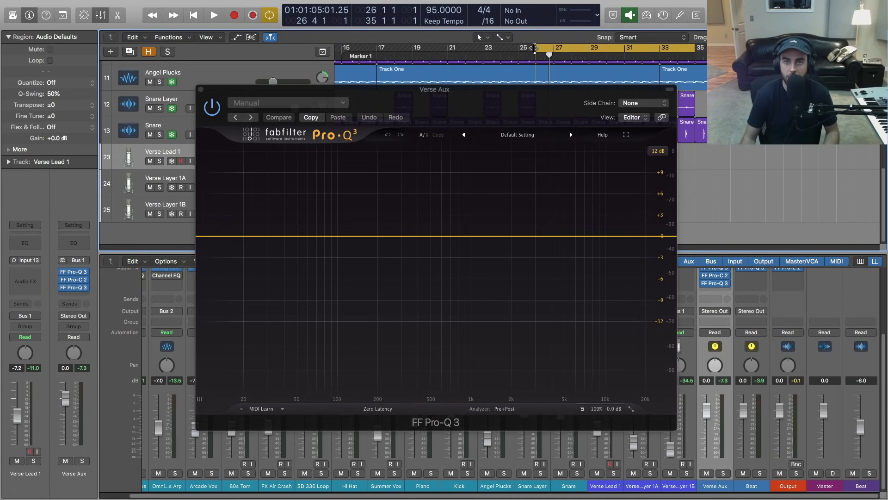
{"action": "left_click", "coordinate": [626, 134]}
{"action": "left_click_drag", "start_coordinate": [680, 211], "coordinate": [785, 181]}
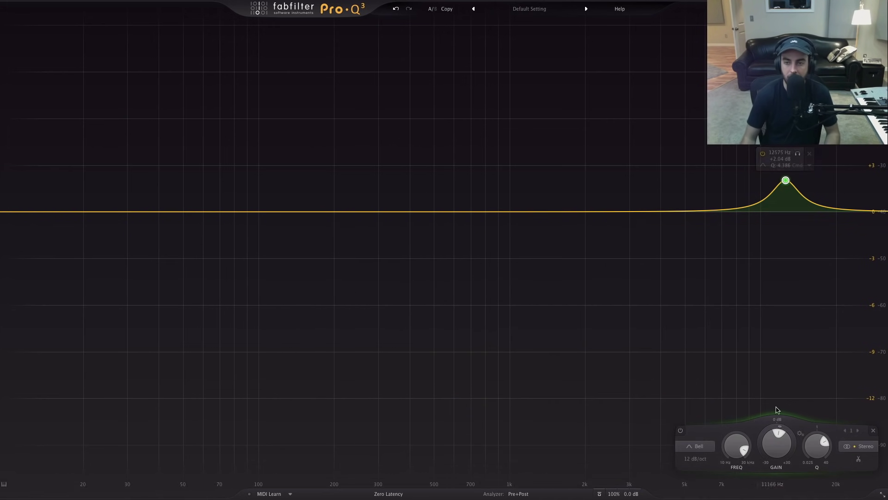
Step: Make the 12.5 kHz bell dynamic: about +1.8 dB range, +2.52 dB gain, -26.7 dB threshold
{"action": "mouse_move", "coordinate": [785, 435]}
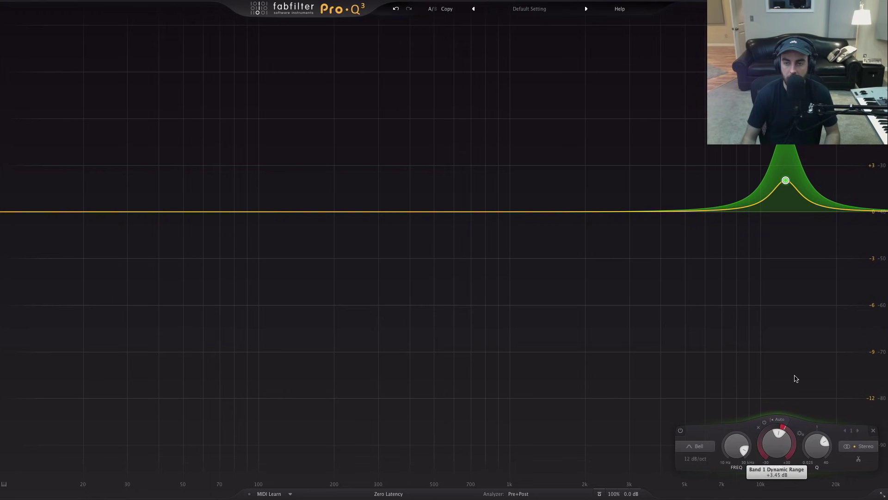
{"action": "mouse_move", "coordinate": [788, 413]}
{"action": "left_mouse_down"}
{"action": "mouse_move", "coordinate": [782, 440]}
{"action": "mouse_move", "coordinate": [781, 430]}
{"action": "left_mouse_up"}
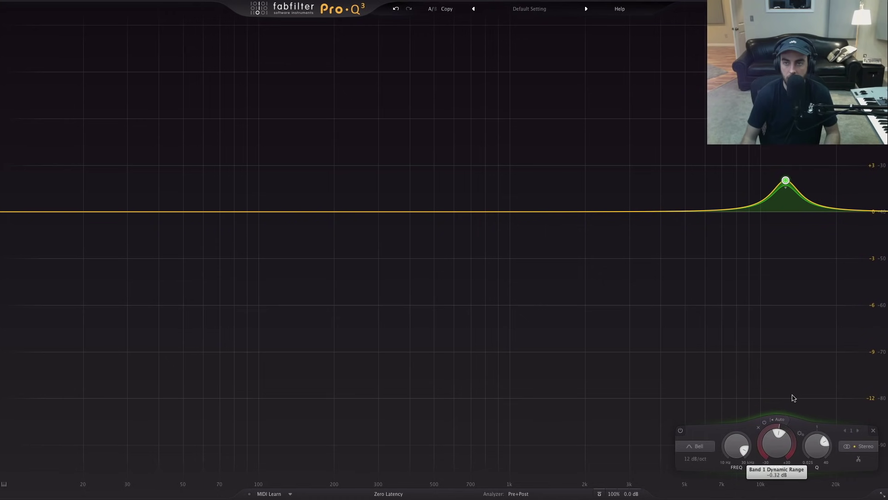
{"action": "mouse_move", "coordinate": [800, 384]}
{"action": "left_mouse_down"}
{"action": "mouse_move", "coordinate": [805, 367]}
{"action": "mouse_move", "coordinate": [805, 380]}
{"action": "left_mouse_up"}
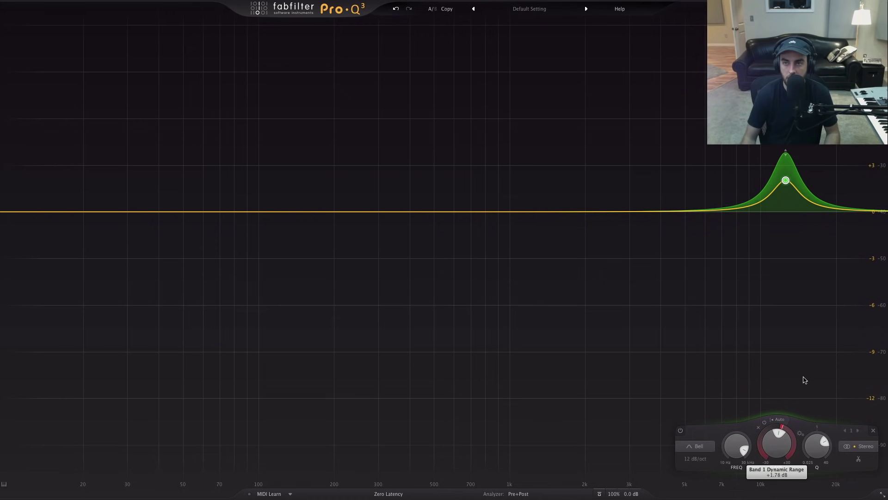
{"action": "key", "text": "space"}
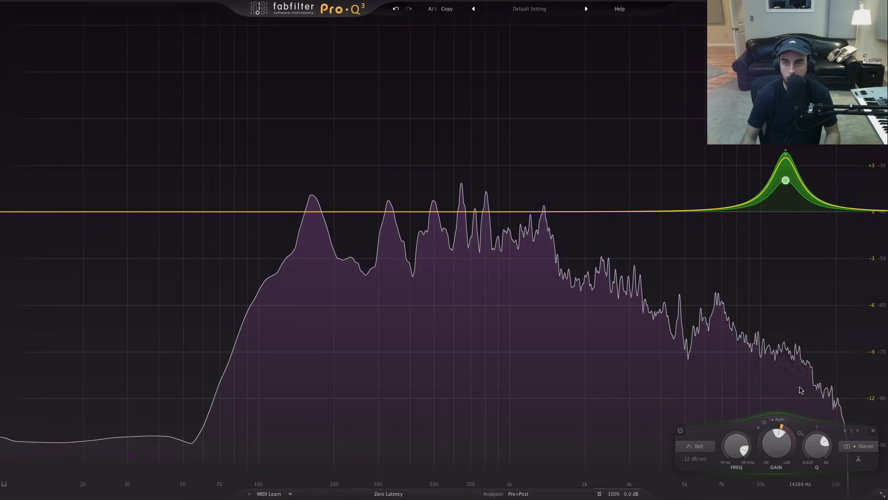
{"action": "left_click_drag", "start_coordinate": [781, 440], "coordinate": [779, 435]}
{"action": "key", "text": "space"}
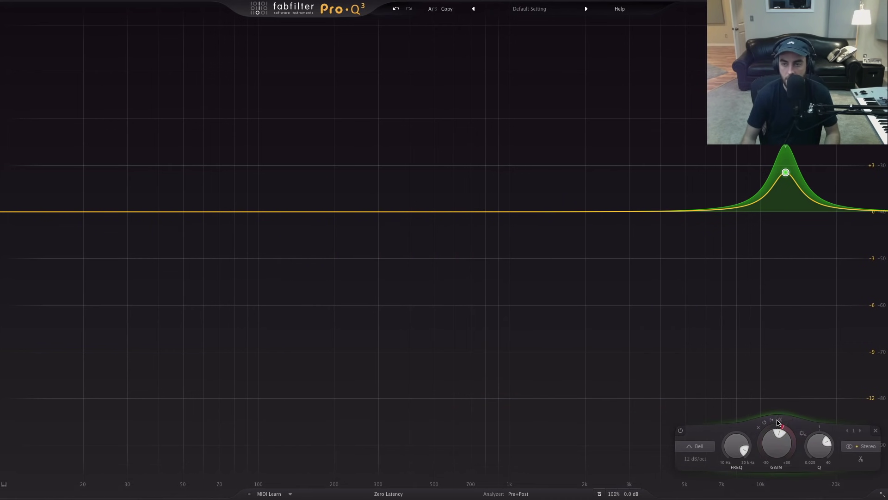
{"action": "left_click", "coordinate": [780, 420]}
{"action": "key", "text": "space"}
{"action": "left_click_drag", "start_coordinate": [805, 440], "coordinate": [802, 452]}
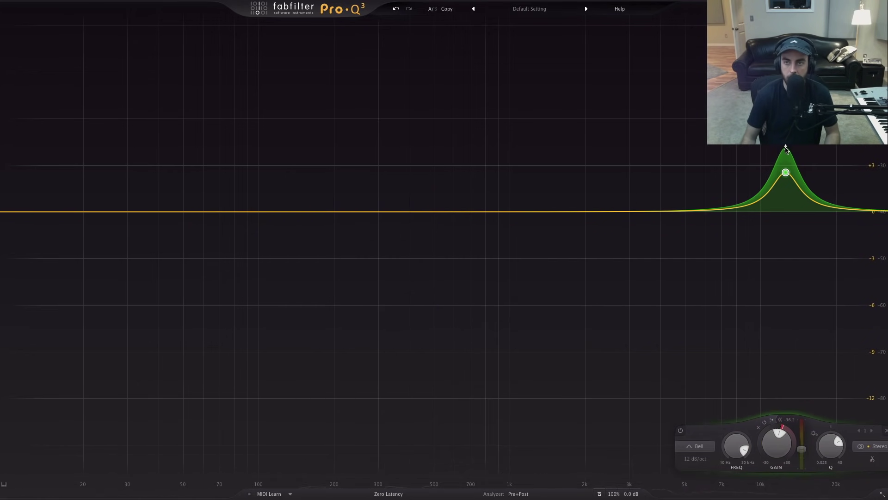
Step: During playback, nudge the 12 kHz boost band slightly higher in frequency and gain
{"action": "scroll", "coordinate": [785, 173], "scroll_direction": "down", "scroll_amount": 2}
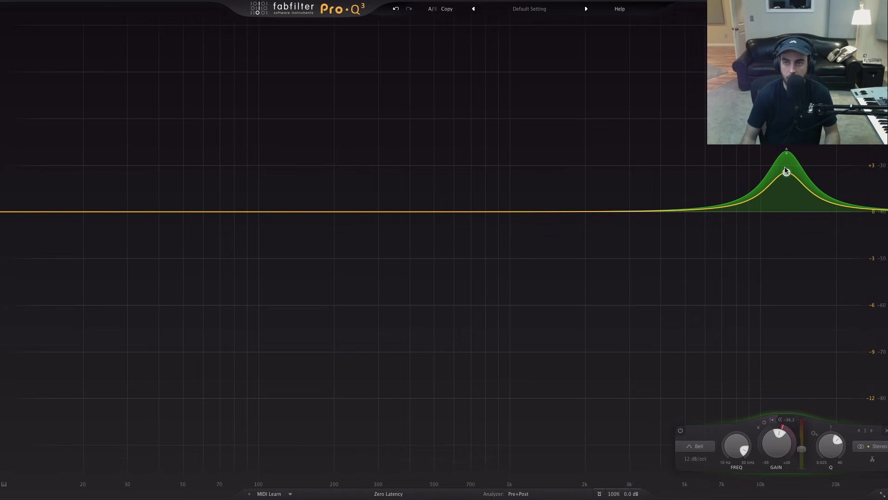
{"action": "key", "text": "space"}
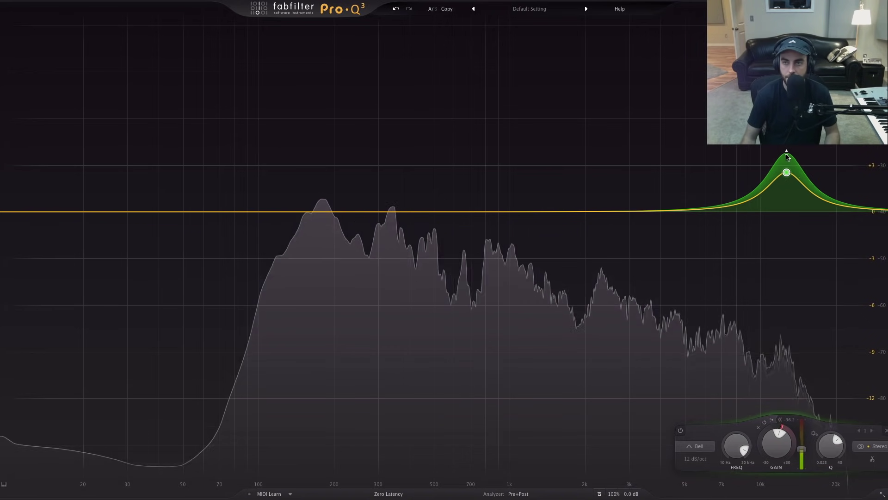
{"action": "left_click_drag", "start_coordinate": [787, 173], "coordinate": [783, 173]}
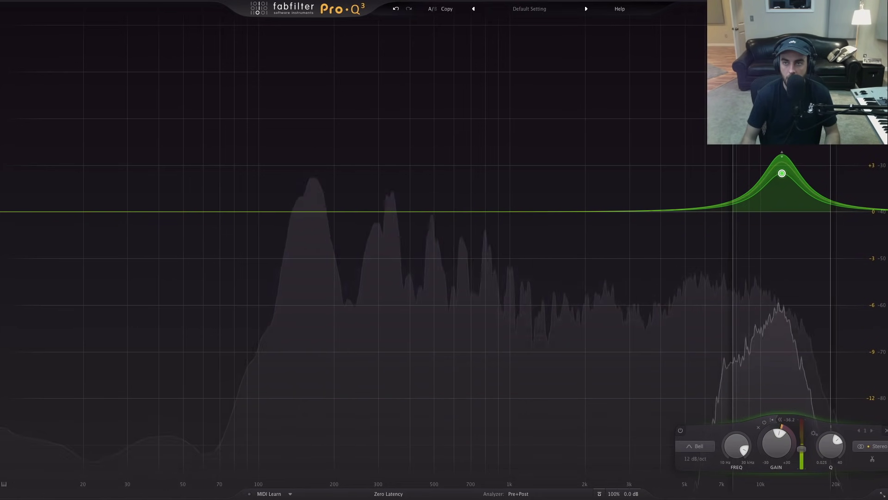
{"action": "left_click_drag", "start_coordinate": [785, 177], "coordinate": [787, 163]}
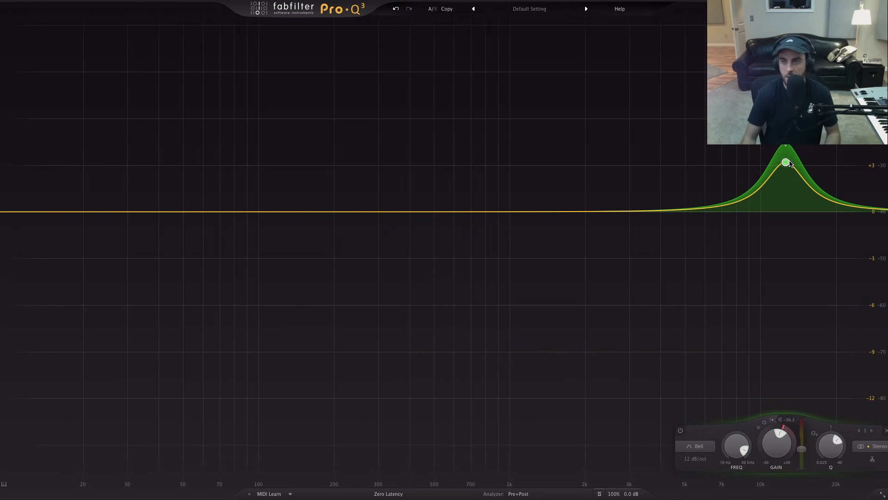
Step: Compare the band with its dynamic range switched off and back on, then stop playback
{"action": "left_click", "coordinate": [765, 422]}
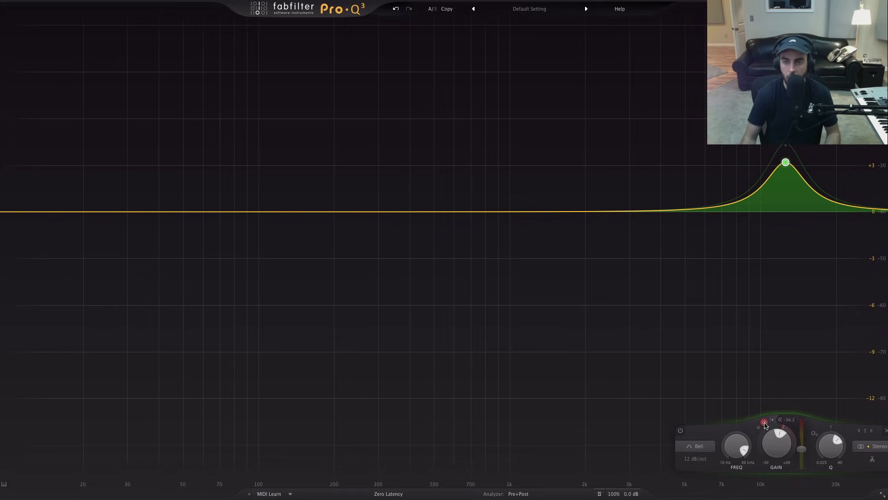
{"action": "key", "text": "space"}
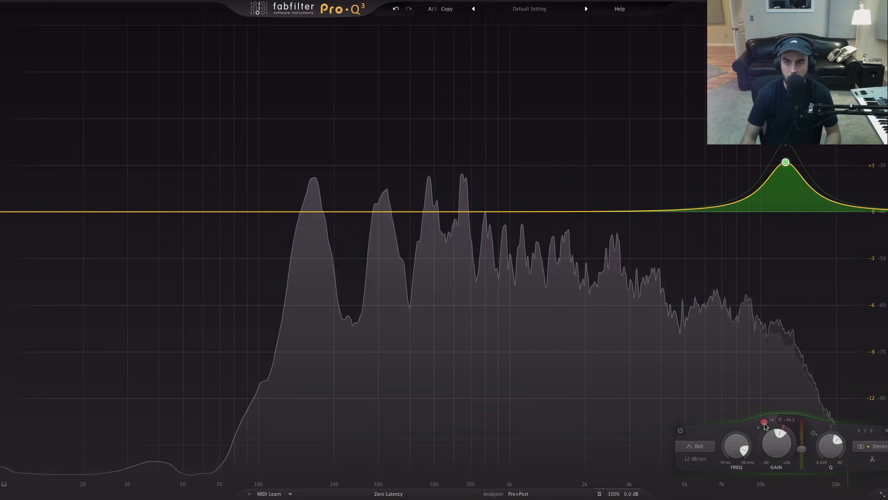
{"action": "left_click", "coordinate": [764, 423]}
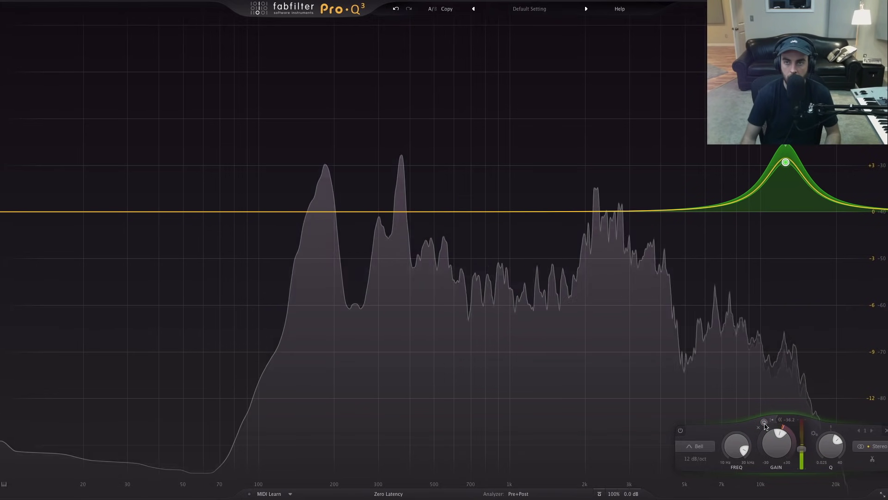
{"action": "key", "text": "space"}
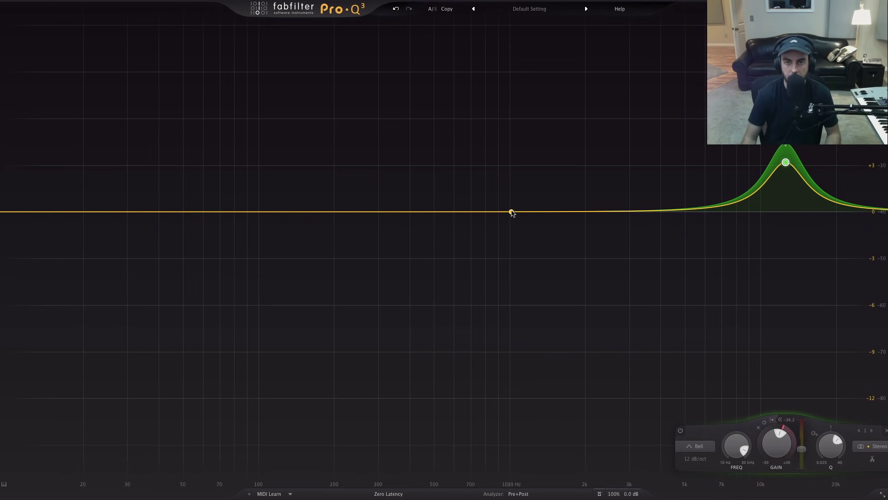
Step: Replace a misplaced cut with a new band at 1422 Hz, soloing and sweeping it for harshness
{"action": "left_click_drag", "start_coordinate": [540, 212], "coordinate": [567, 227]}
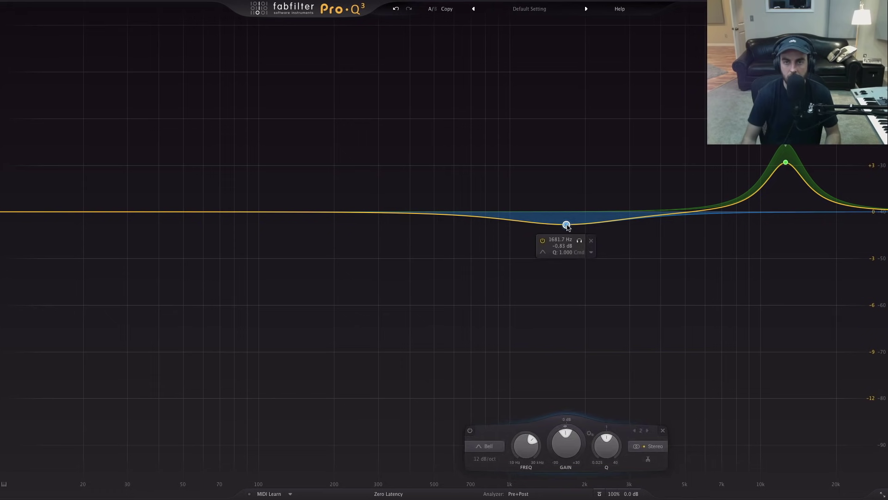
{"action": "left_click", "coordinate": [591, 241]}
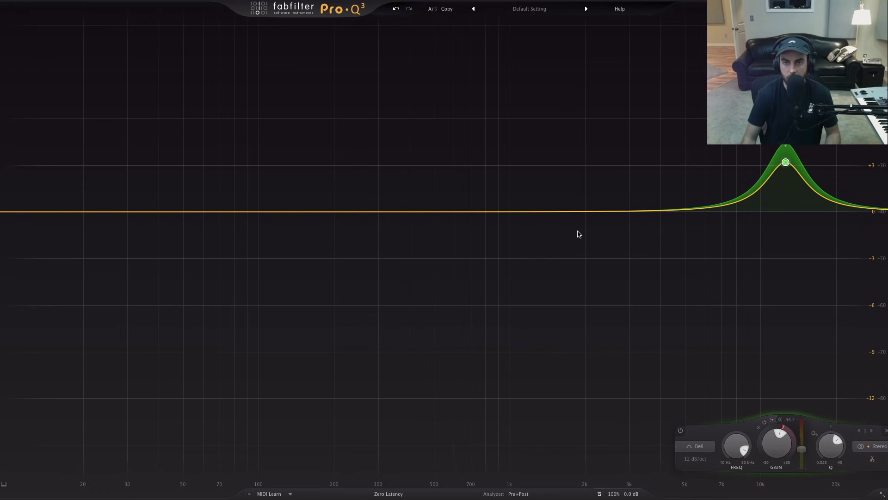
{"action": "left_click", "coordinate": [548, 213]}
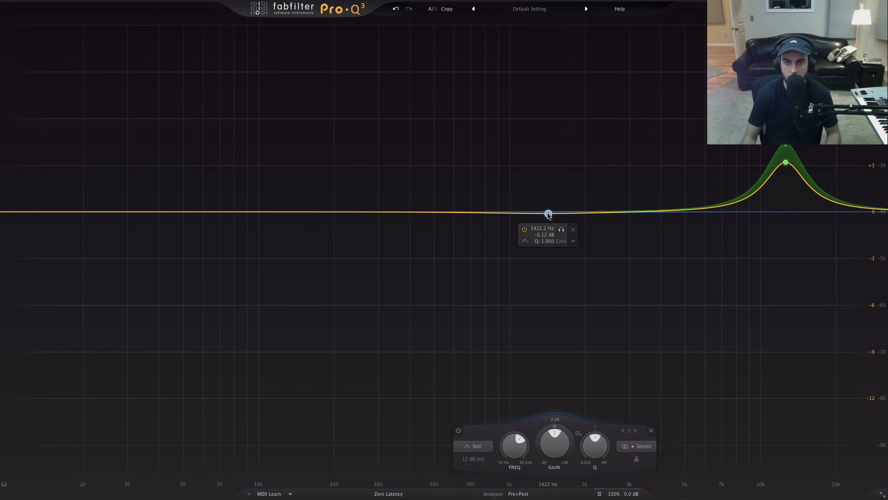
{"action": "key", "text": "space"}
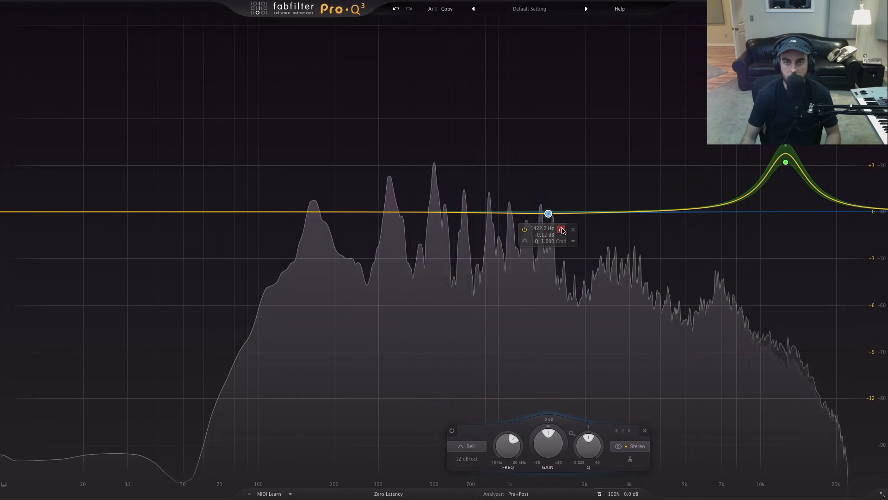
{"action": "left_click", "coordinate": [562, 229]}
{"action": "left_click", "coordinate": [562, 230]}
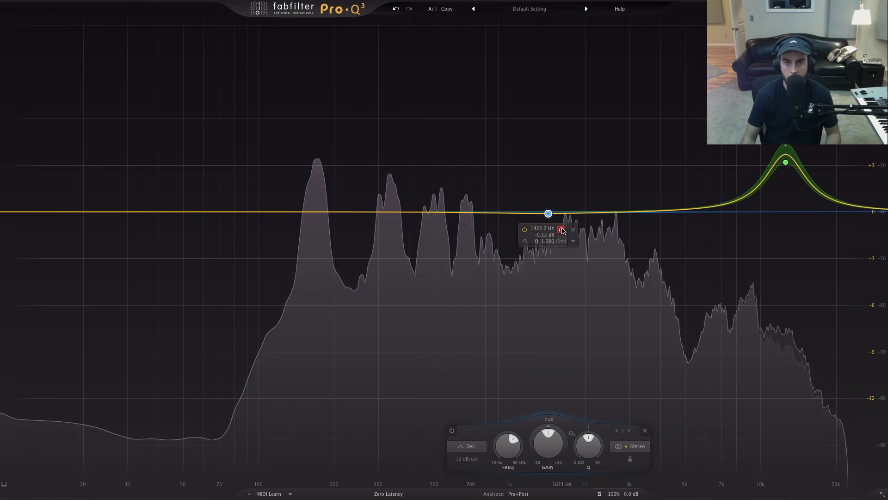
{"action": "left_click_drag", "start_coordinate": [562, 230], "coordinate": [543, 230]}
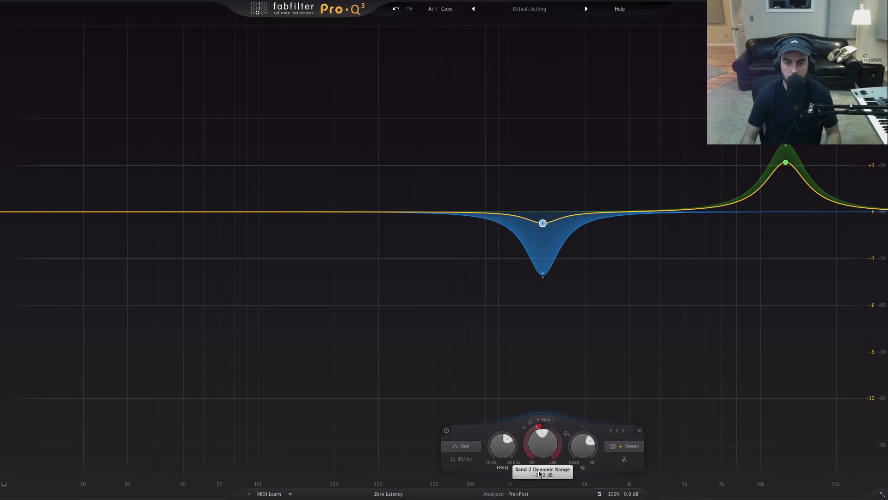
Step: Tune band 2 to about 1468 Hz with Q 3.282, auditioning it soloed during playback
{"action": "key", "text": "space"}
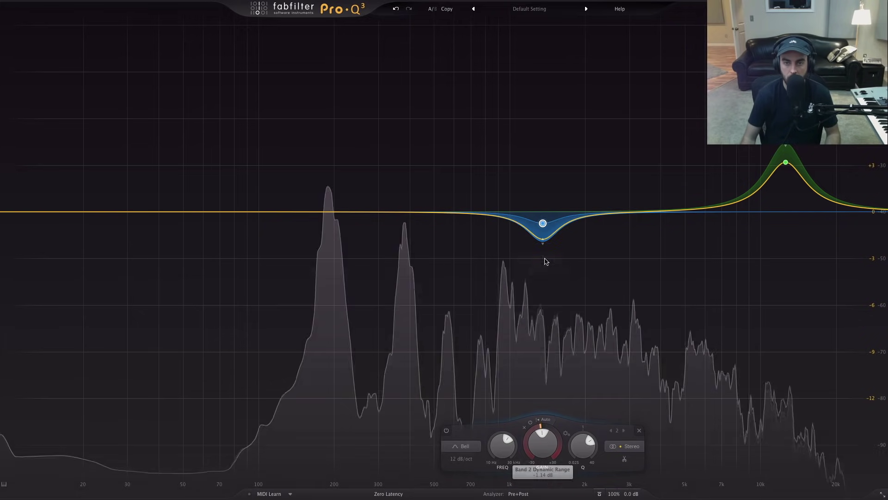
{"action": "left_click_drag", "start_coordinate": [543, 226], "coordinate": [551, 234]}
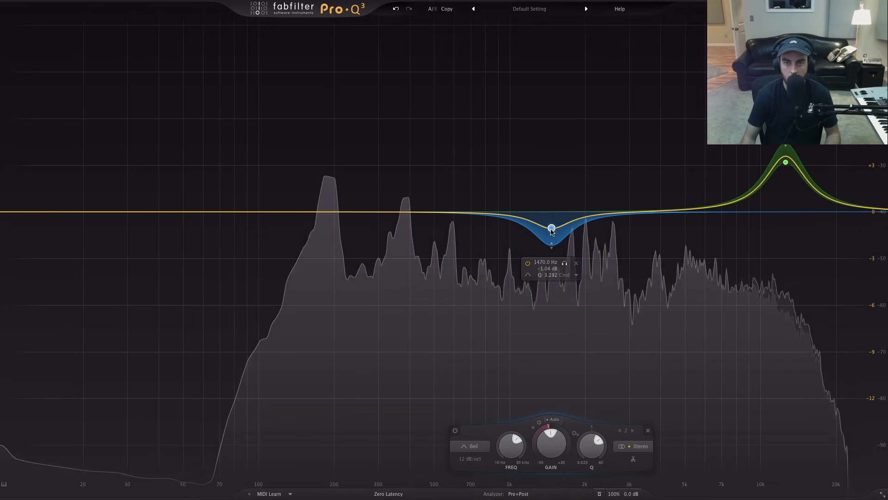
{"action": "left_click", "coordinate": [565, 268]}
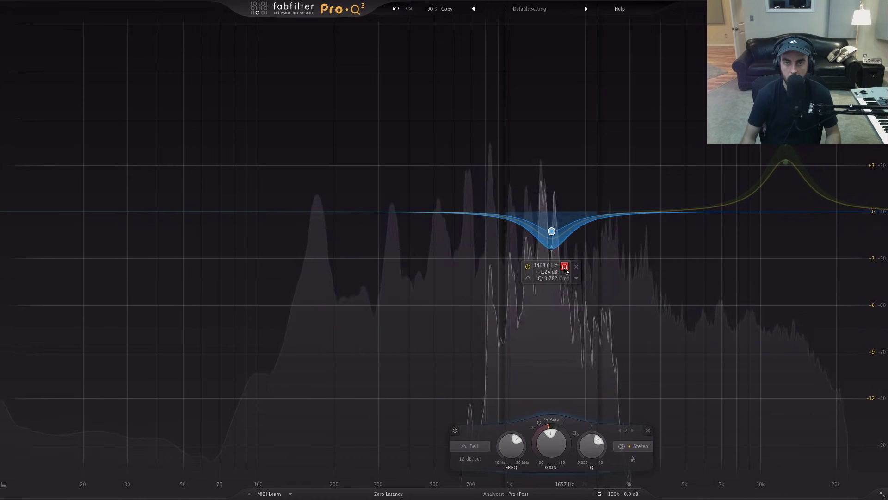
{"action": "left_click", "coordinate": [565, 267]}
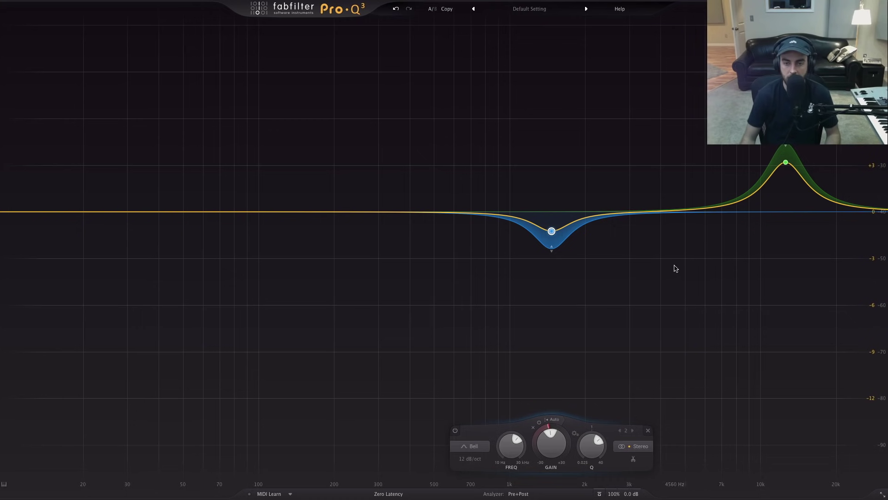
{"action": "mouse_move", "coordinate": [614, 493]}
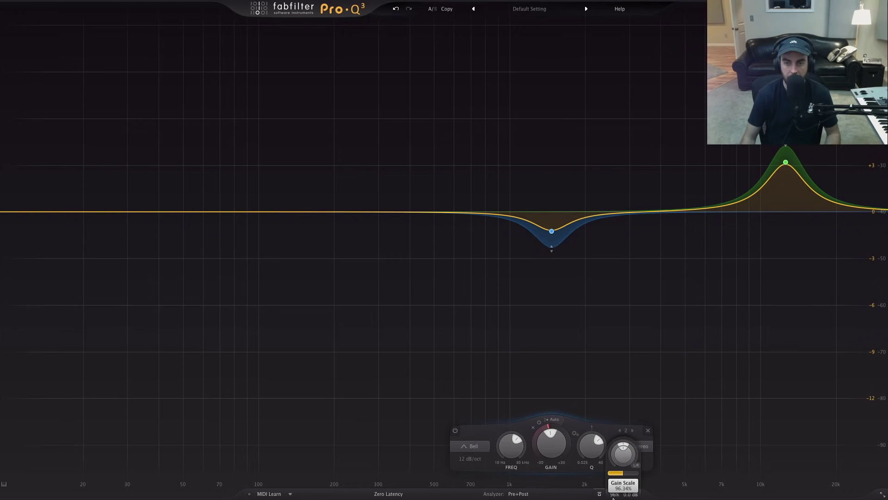
Step: Sweep the Gain Scale up and down to hear the EQ curve exaggerated and eased
{"action": "left_click_drag", "start_coordinate": [615, 496], "coordinate": [597, 471]}
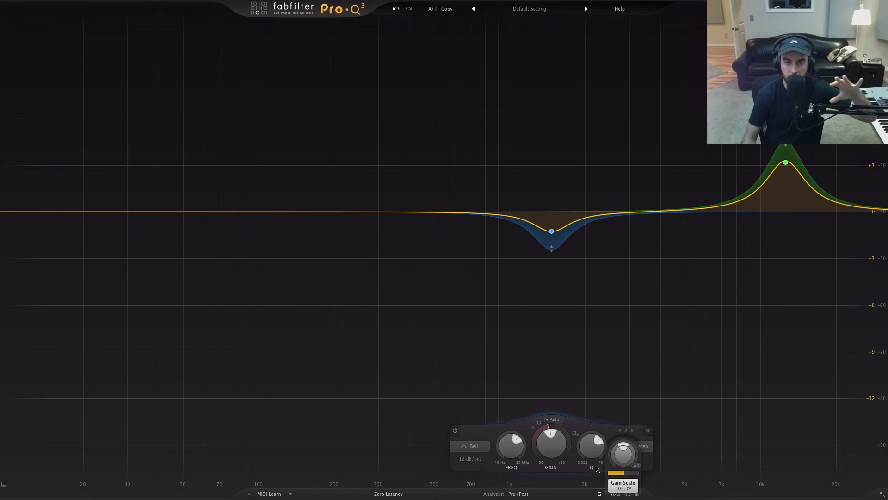
{"action": "left_click_drag", "start_coordinate": [596, 467], "coordinate": [602, 437]}
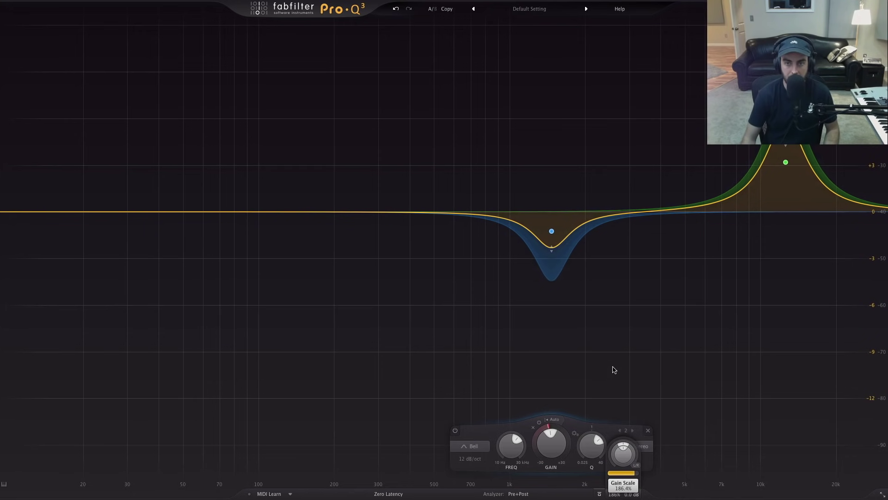
{"action": "left_click_drag", "start_coordinate": [623, 334], "coordinate": [620, 367]}
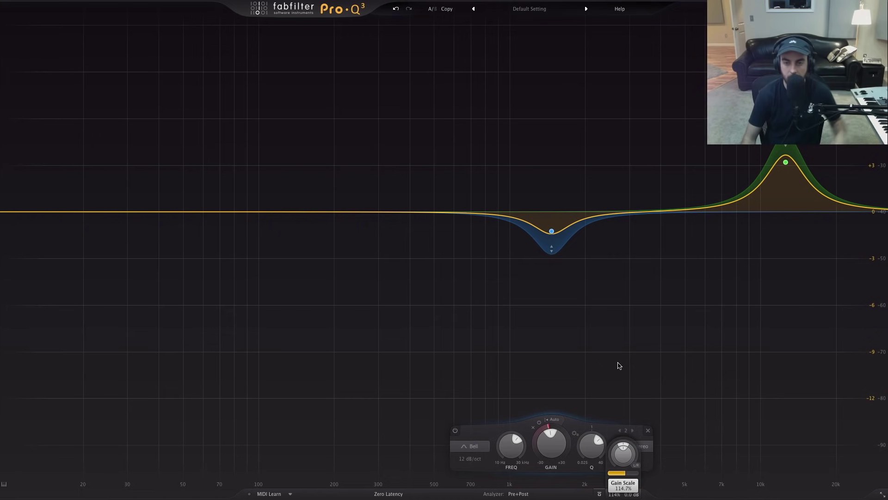
{"action": "left_click_drag", "start_coordinate": [620, 363], "coordinate": [620, 430]}
{"action": "scroll", "coordinate": [619, 452], "scroll_direction": "up", "scroll_amount": 5}
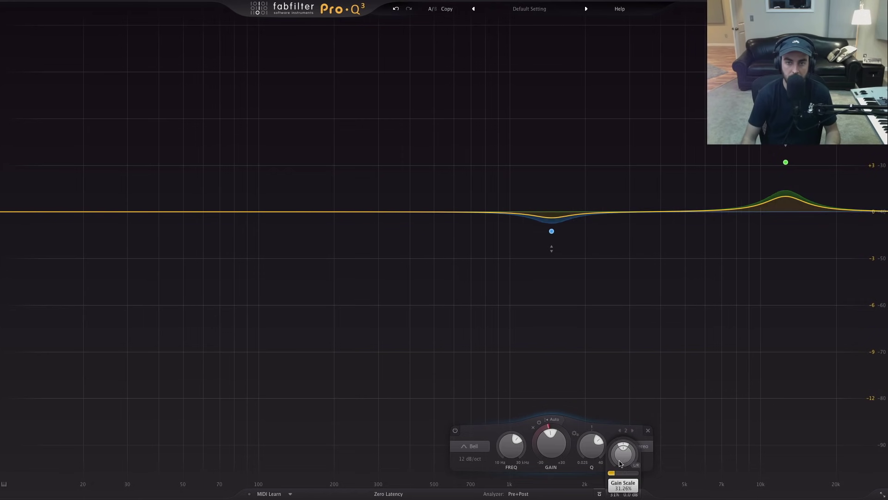
{"action": "left_click_drag", "start_coordinate": [619, 462], "coordinate": [632, 400]}
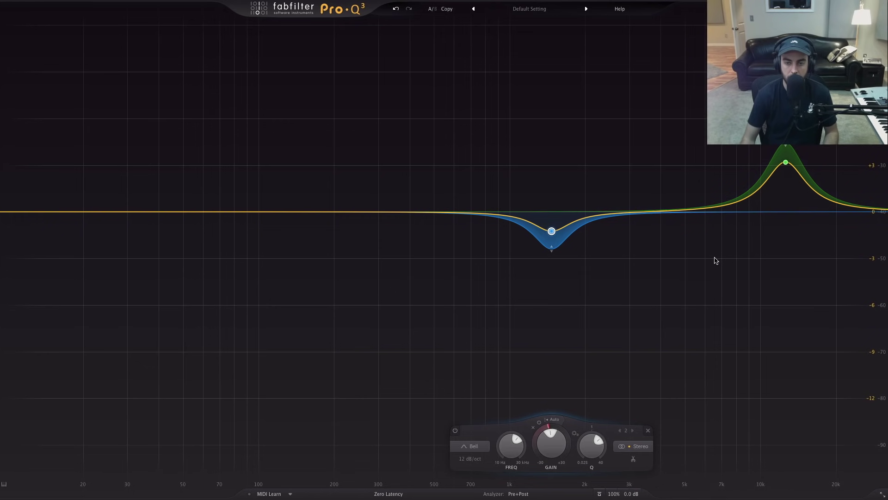
Step: Drop the Gain Scale to about 98%, then raise it to about 117%
{"action": "mouse_move", "coordinate": [615, 494]}
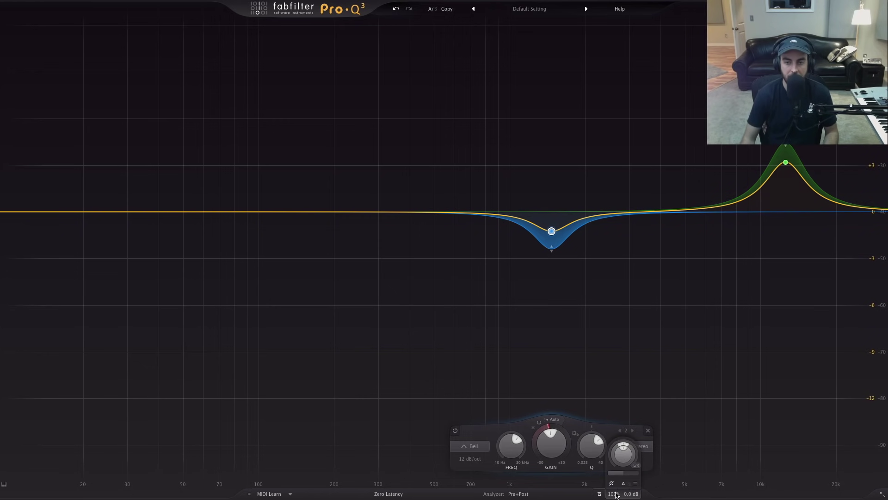
{"action": "left_click_drag", "start_coordinate": [614, 495], "coordinate": [581, 476]}
{"action": "mouse_move", "coordinate": [614, 482]}
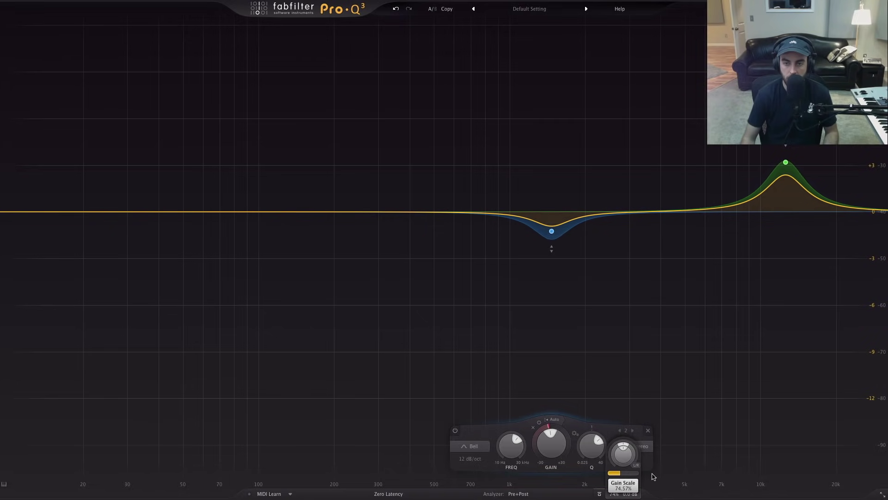
{"action": "left_click_drag", "start_coordinate": [653, 477], "coordinate": [654, 476]}
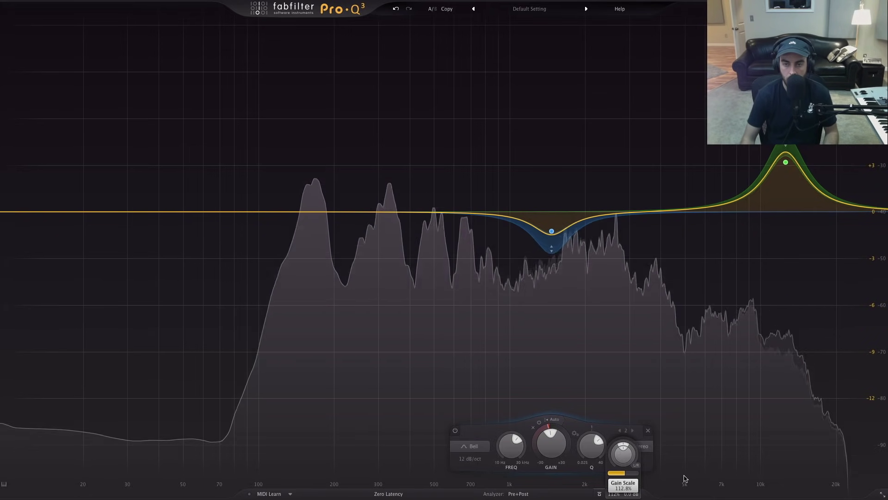
{"action": "left_click_drag", "start_coordinate": [687, 478], "coordinate": [694, 477]}
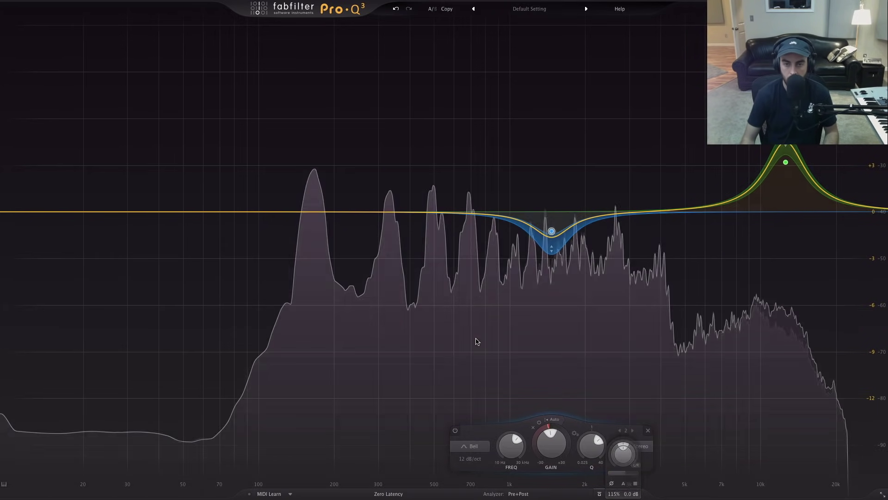
{"action": "mouse_move", "coordinate": [492, 331]}
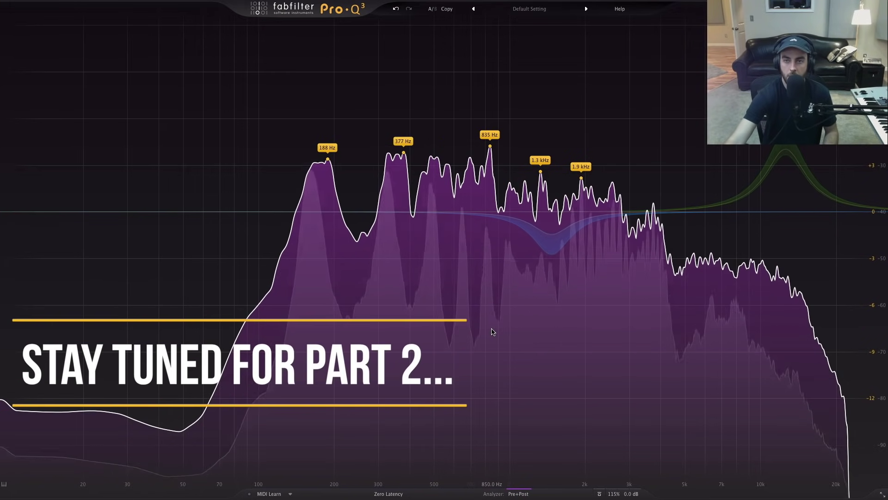
Step: Scroll the Gain Scale readout down to about 111%
{"action": "scroll", "coordinate": [614, 495], "scroll_direction": "down", "scroll_amount": 2}
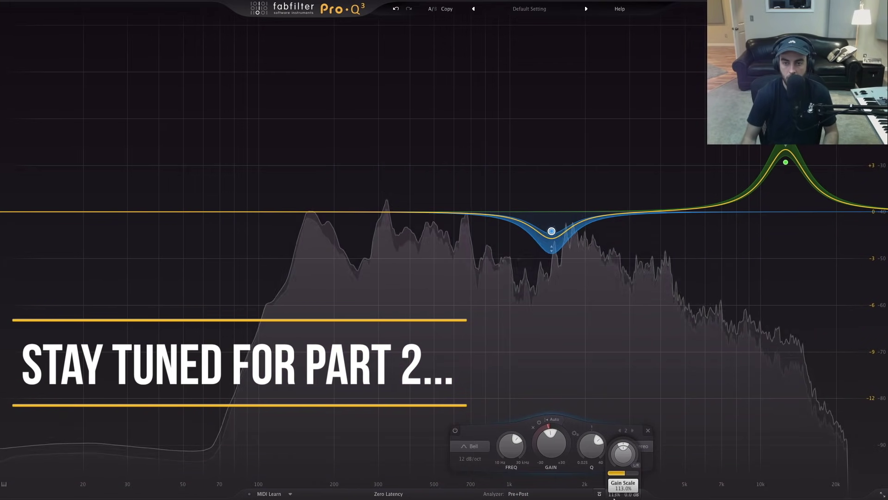
{"action": "scroll", "coordinate": [614, 495], "scroll_direction": "down", "scroll_amount": 3}
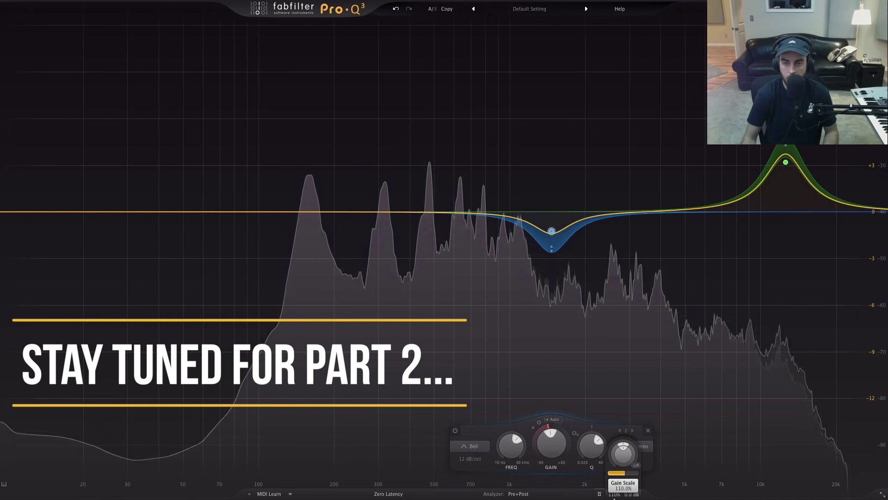